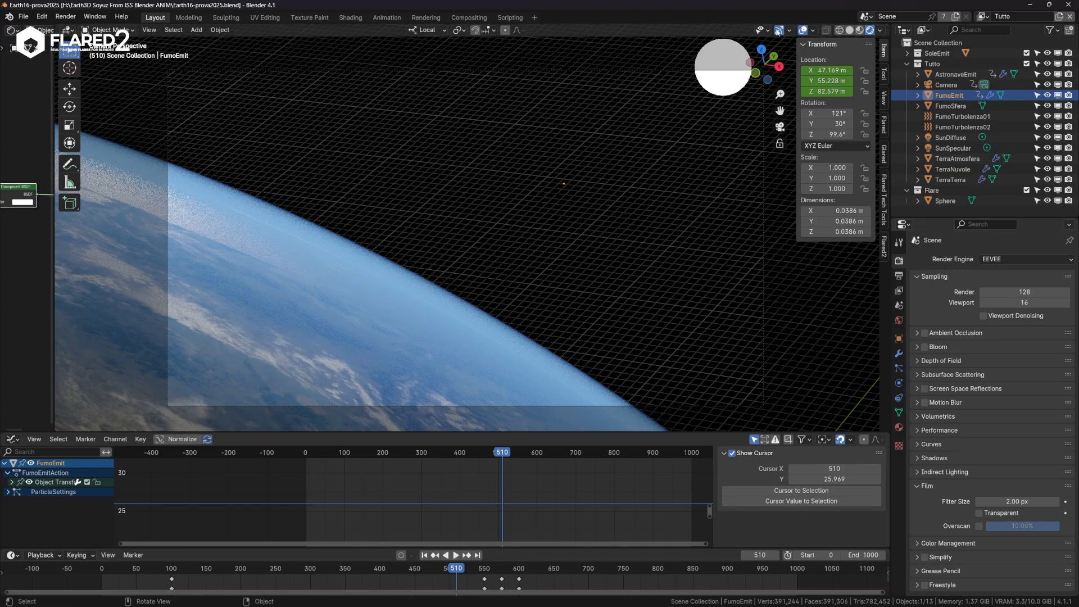
# Hide the viewport overlays and move the playhead to frame 222, where the sun emitter is in the camera view.
pyautogui.hotkey('shift', 'alt', 'z')
pyautogui.moveTo(504, 458); pyautogui.dragTo(313, 465)
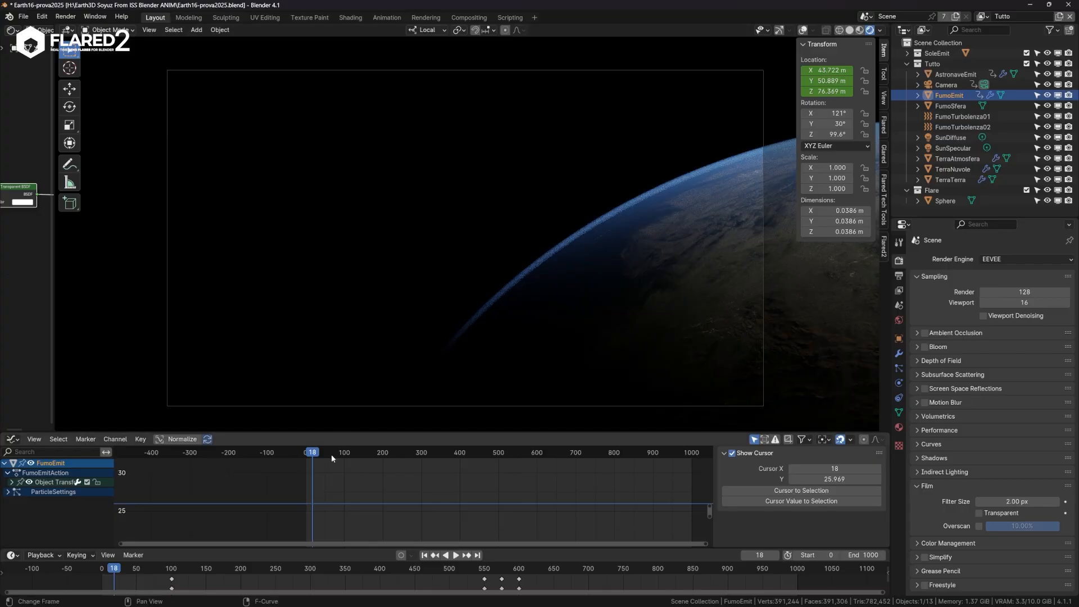
pyautogui.moveTo(410, 470); pyautogui.dragTo(305, 472, button='middle')
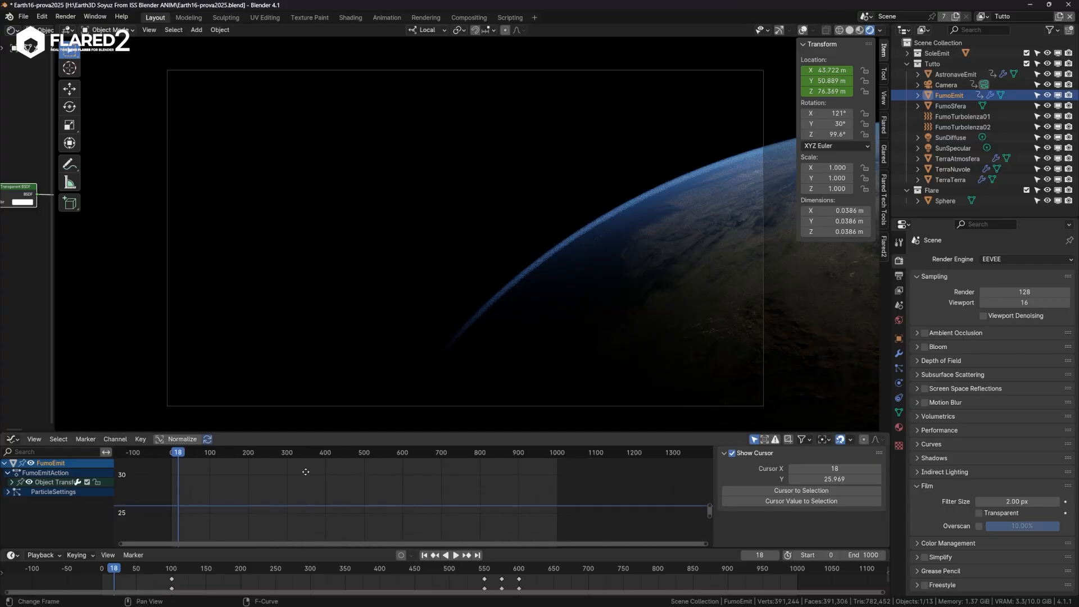
pyautogui.moveTo(178, 455); pyautogui.dragTo(257, 453)
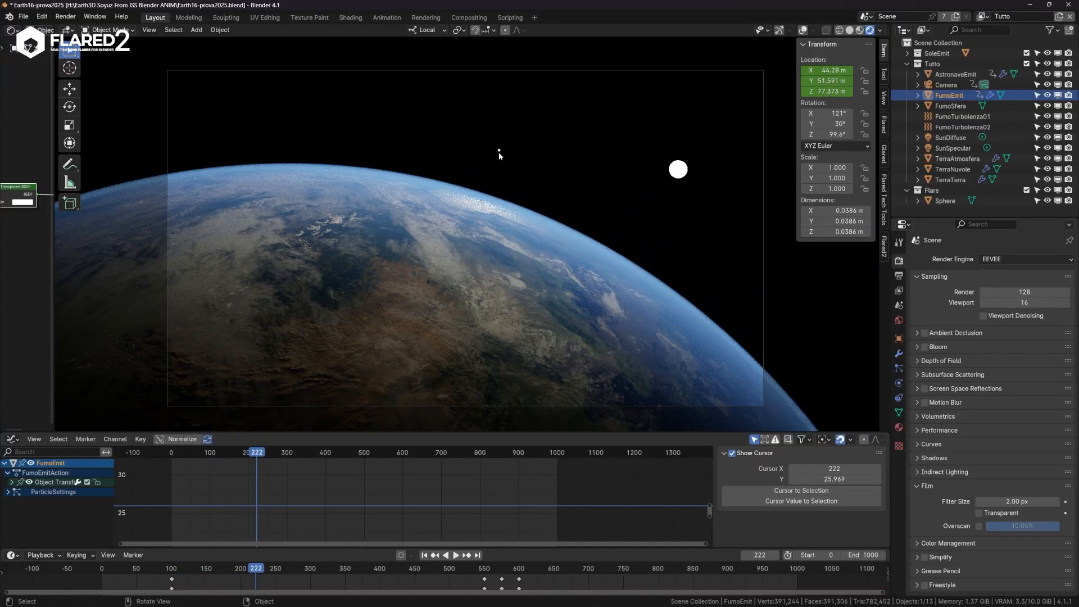
# Exclude the Flare collection holding the large white sphere from the view layer, and select the small SoleEmit sphere.
pyautogui.click(681, 171)
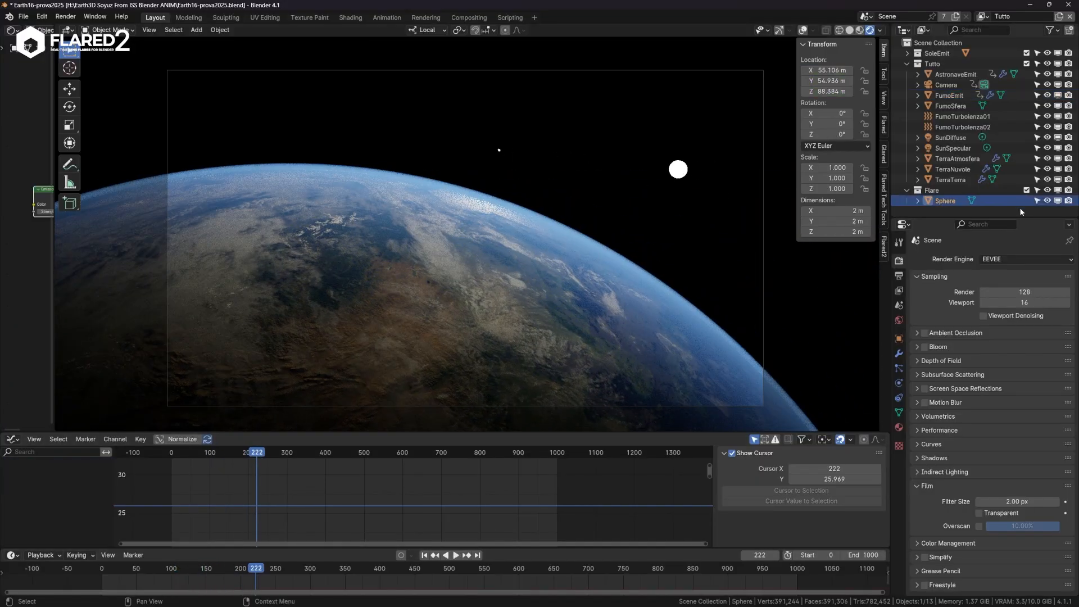
pyautogui.click(1027, 191)
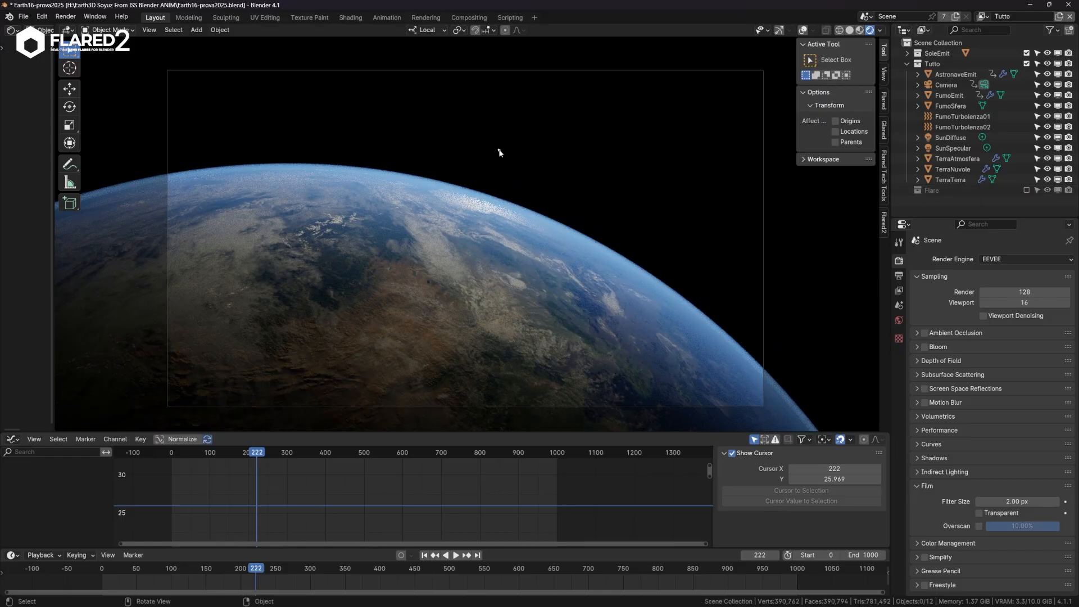
pyautogui.click(499, 152)
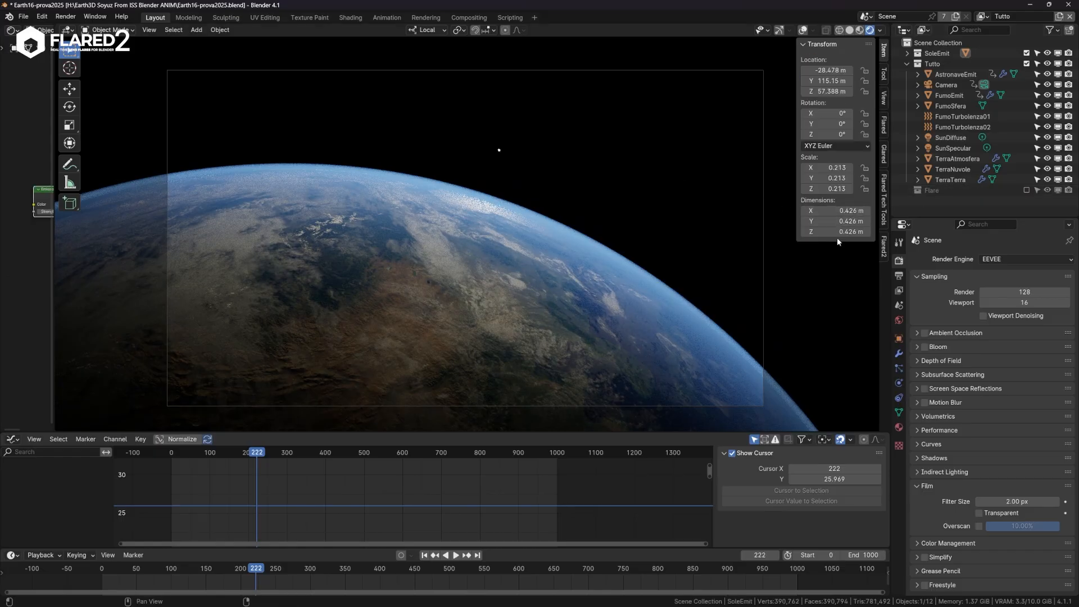
# Show the Flared2 add-on settings for SoleEmit, widen them and enlarge the 3D viewport.
pyautogui.click(884, 247)
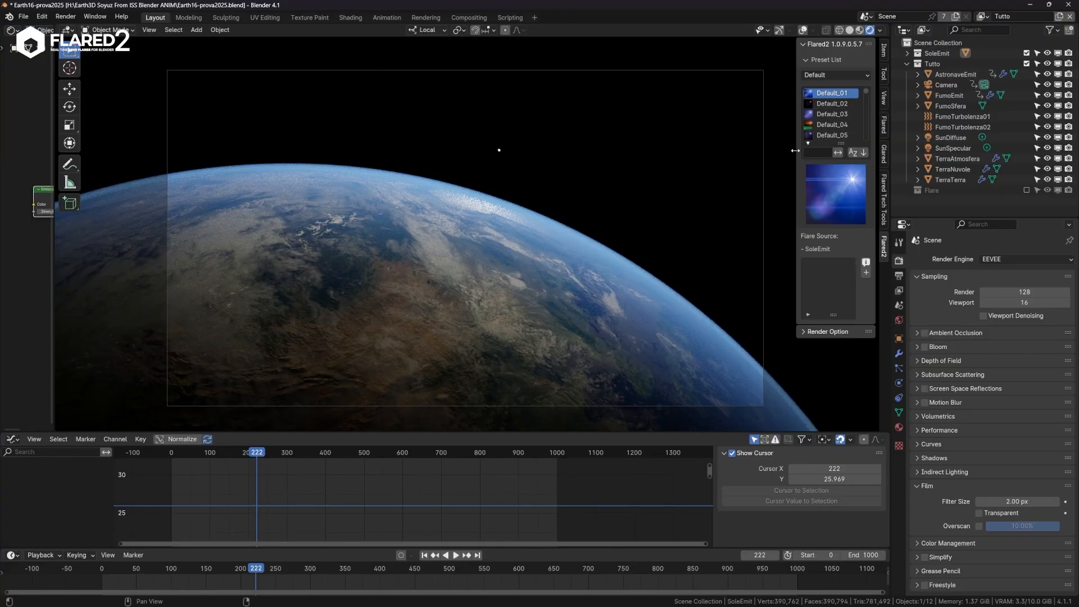
pyautogui.moveTo(795, 151); pyautogui.dragTo(764, 152)
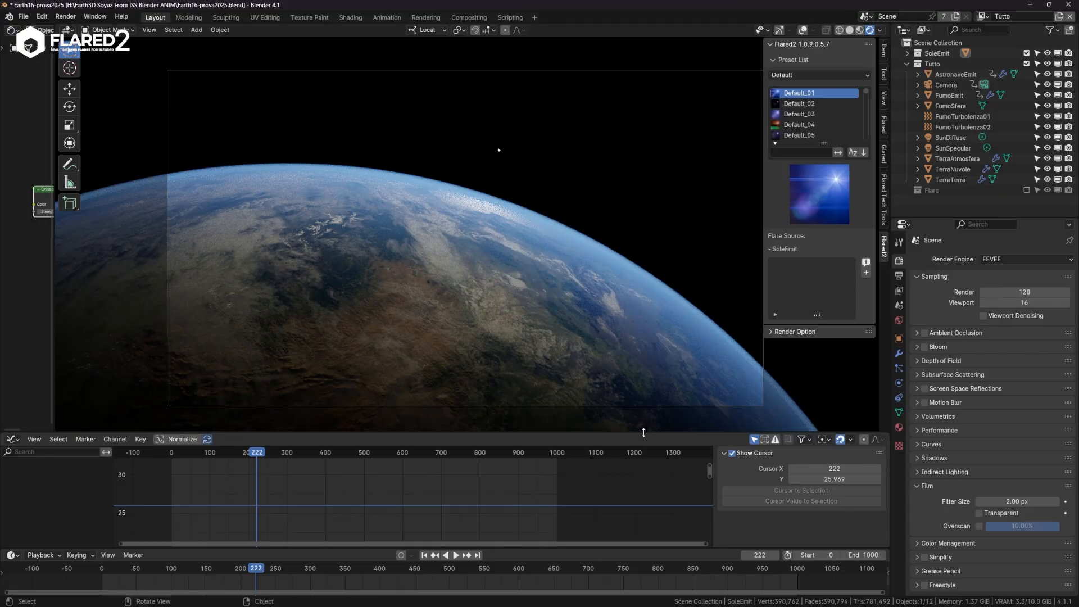
pyautogui.moveTo(562, 549); pyautogui.dragTo(559, 568)
pyautogui.moveTo(534, 430); pyautogui.dragTo(514, 495)
pyautogui.scroll(1, 477, 380)
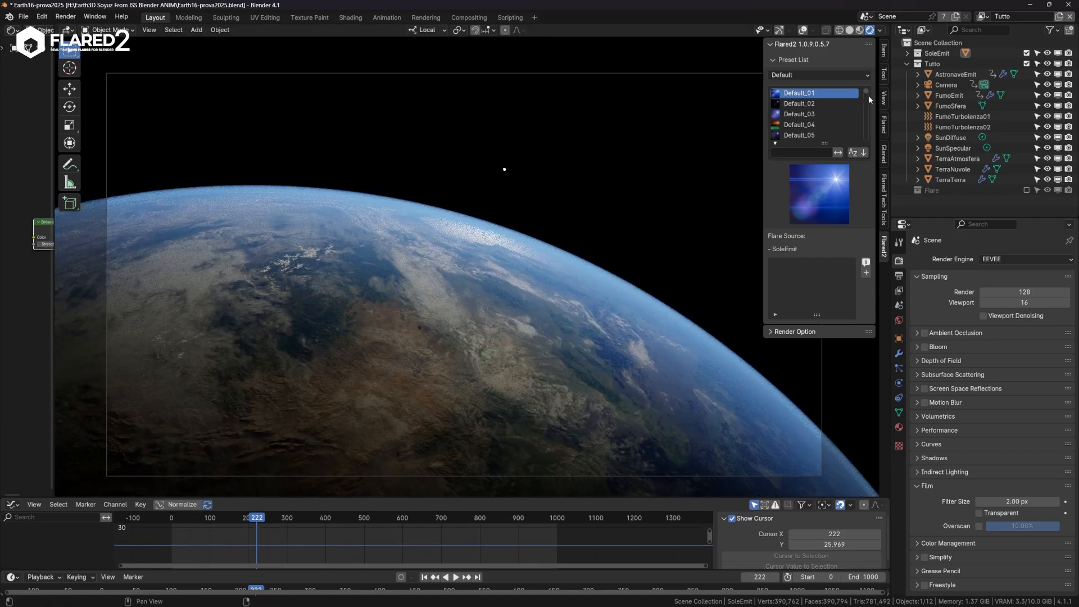
# Browse the last presets of the Default list from Default_61 backwards and add preset Default_56 as a flare on SoleEmit.
pyautogui.moveTo(866, 92); pyautogui.dragTo(817, 191)
pyautogui.moveTo(867, 93); pyautogui.dragTo(858, 185)
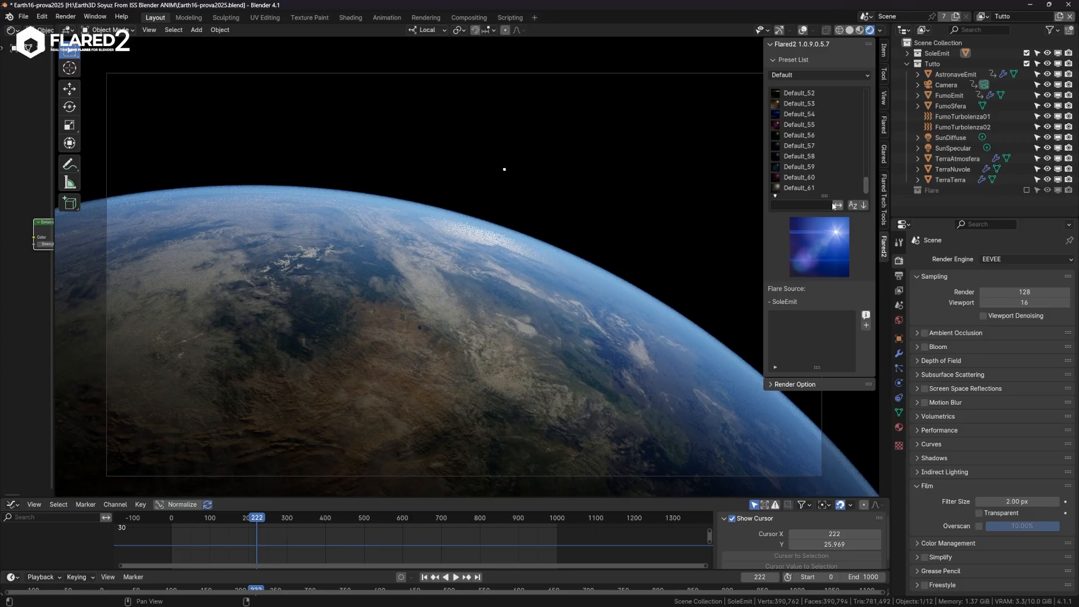
pyautogui.click(798, 189)
pyautogui.click(804, 179)
pyautogui.click(809, 188)
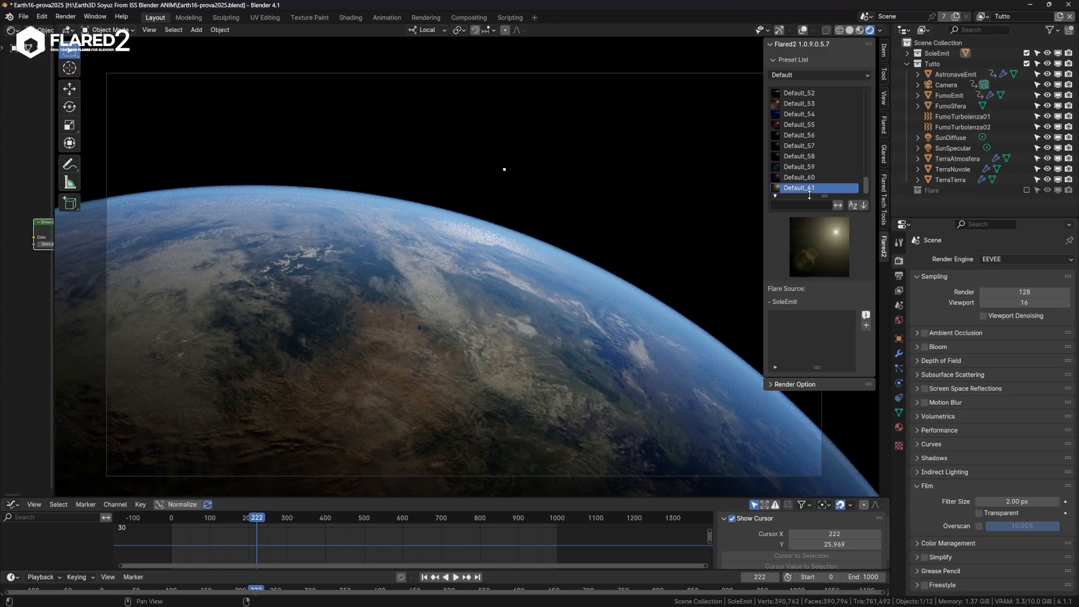
pyautogui.click(814, 177)
pyautogui.click(812, 167)
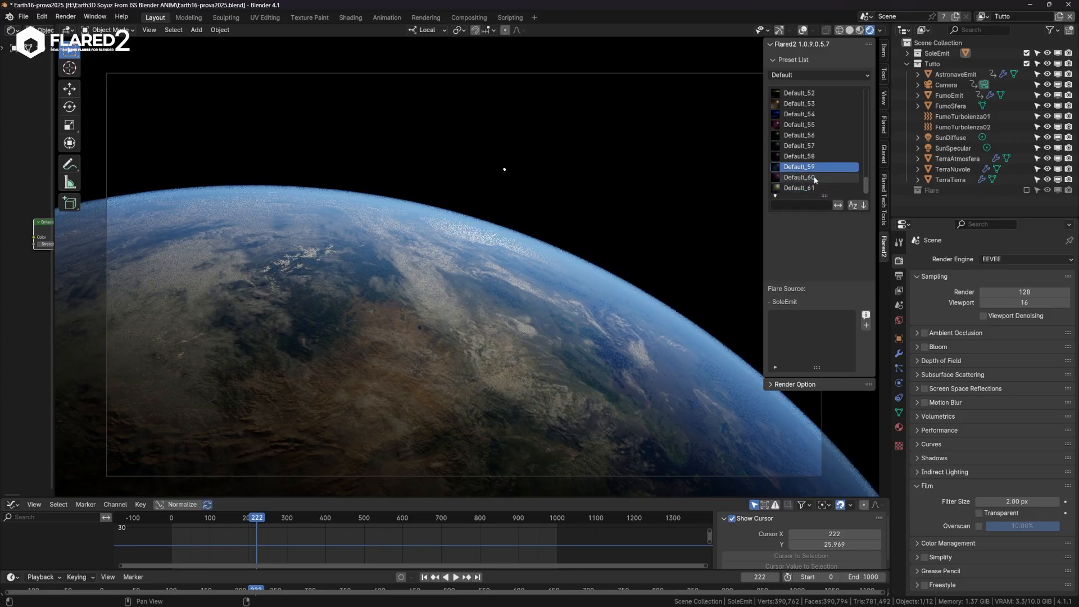
pyautogui.click(810, 157)
pyautogui.click(808, 147)
pyautogui.click(807, 137)
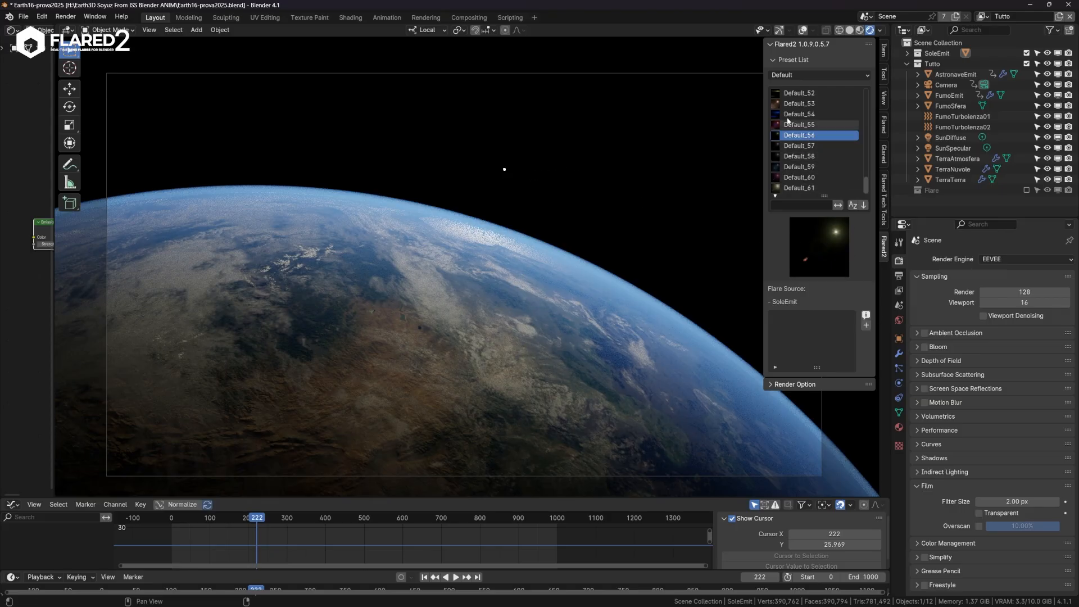
pyautogui.click(866, 325)
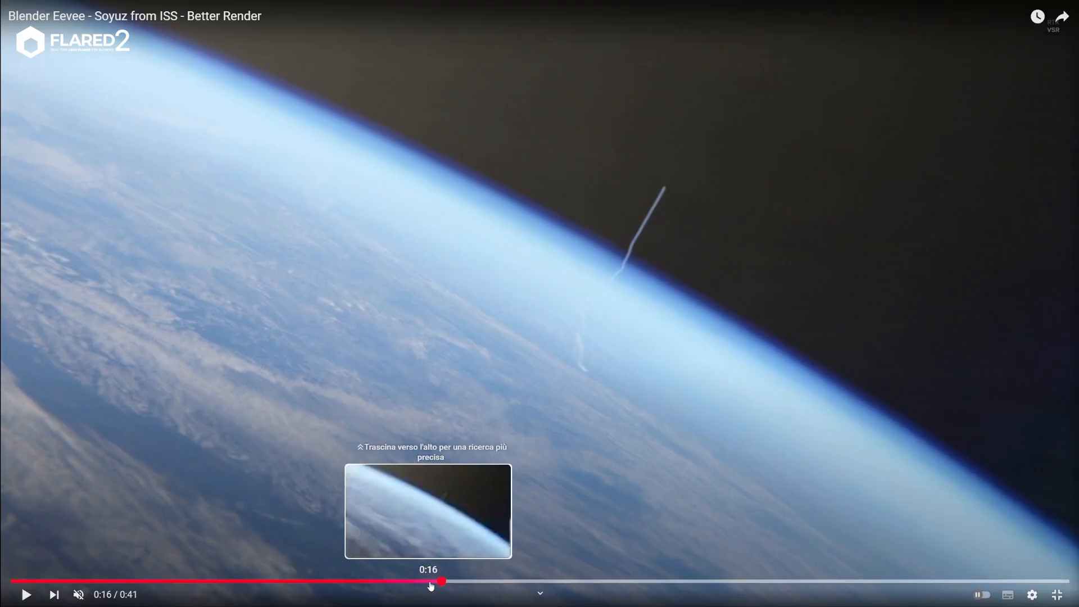
# Examine the sun flare at 0:09 in the Soyuz from ISS reference video, and switch back to Blender.
pyautogui.moveTo(431, 586); pyautogui.dragTo(246, 589)
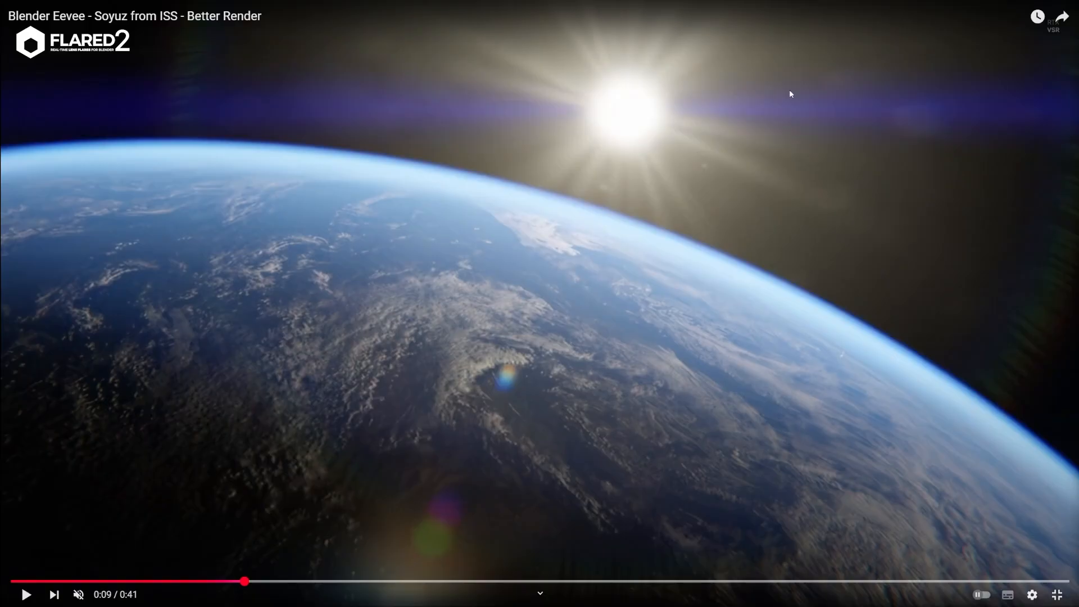
pyautogui.hotkey('alt', 'Tab')
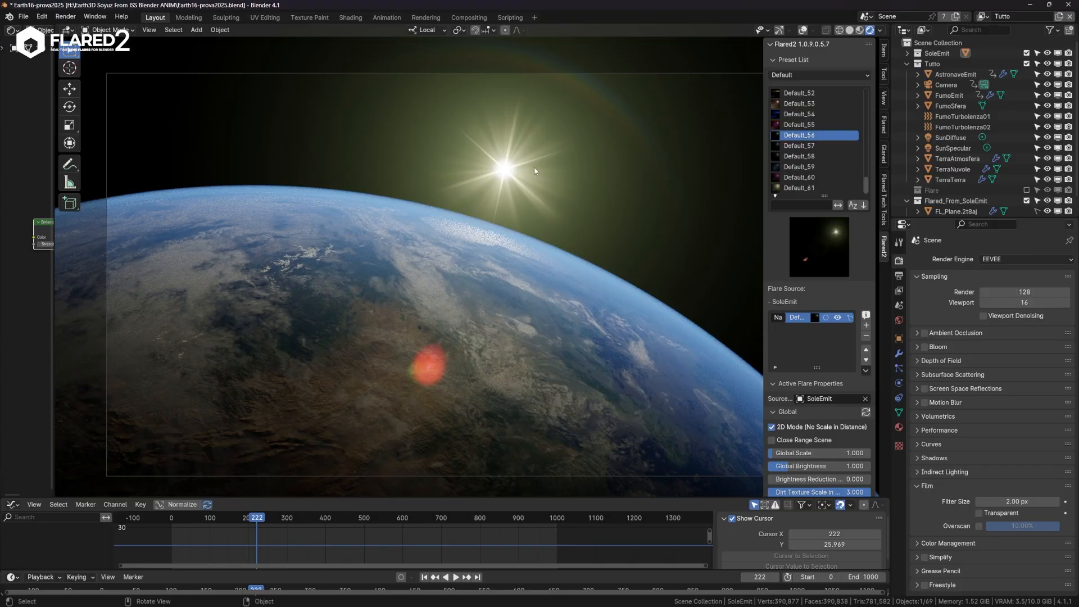
# Collapse all property sections of the new flare, widen the add-on settings and enlarge the 3D viewport.
pyautogui.scroll(-6, 775, 257)
pyautogui.moveTo(775, 258); pyautogui.dragTo(776, 464)
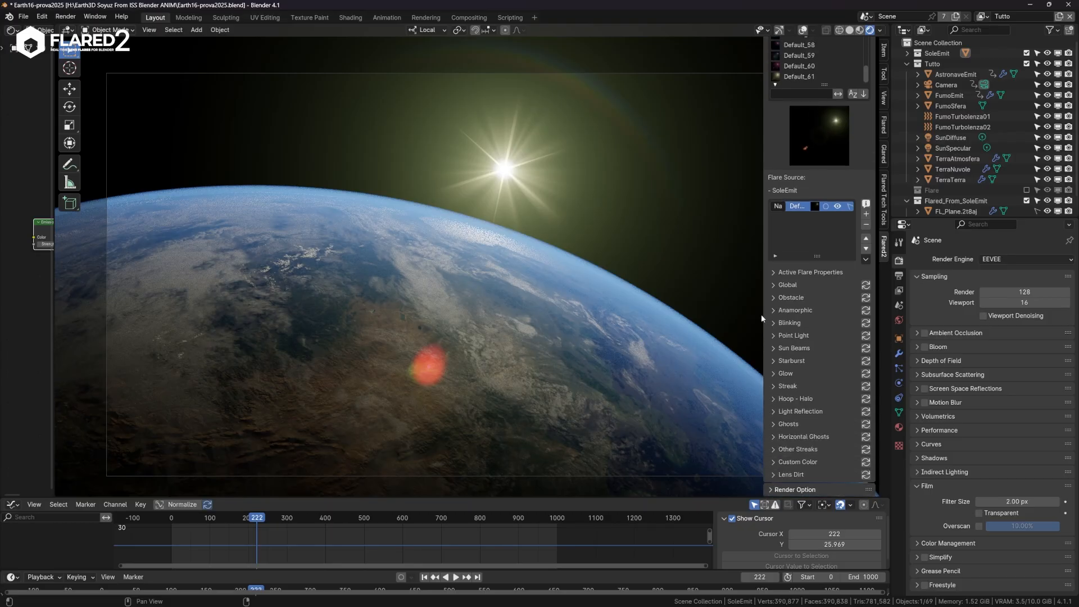
pyautogui.moveTo(763, 314); pyautogui.dragTo(613, 311)
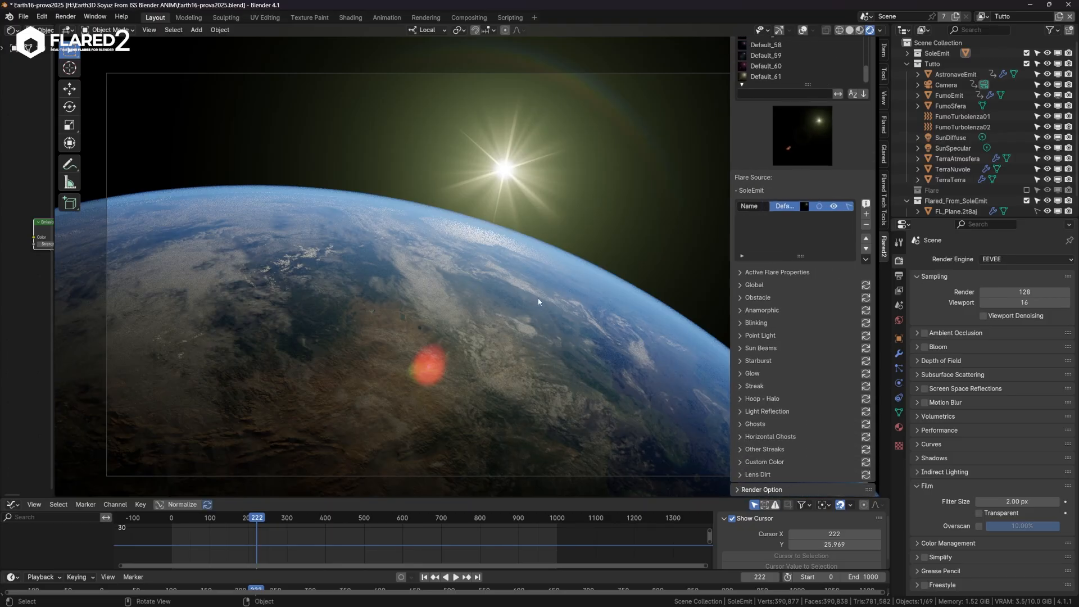
pyautogui.keyDown('shift'); pyautogui.moveTo(537, 318); pyautogui.dragTo(495, 315, button='middle'); pyautogui.keyUp('shift')
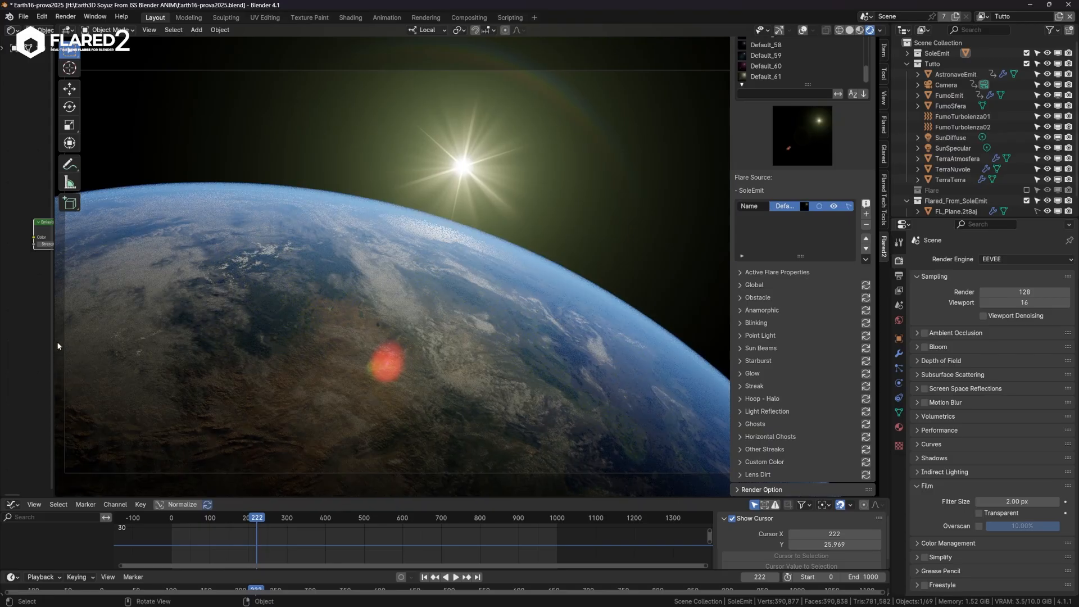
pyautogui.moveTo(56, 493); pyautogui.dragTo(33, 485)
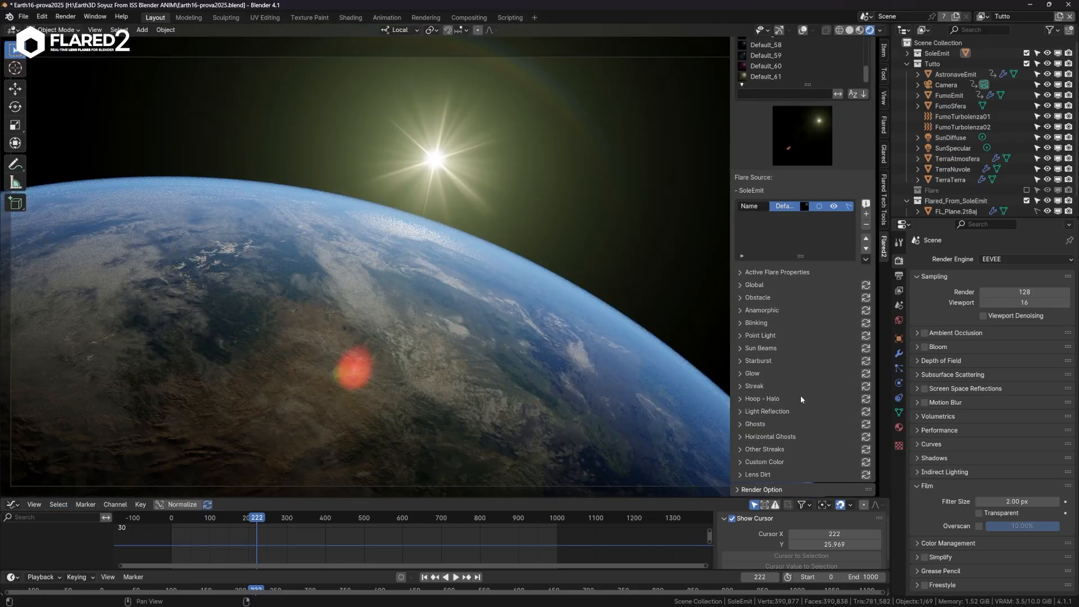
# Set the Starburst Scale to 0.665 and Ray Blur to 0.431, and check the flare at frames 160 and 285.
pyautogui.click(753, 362)
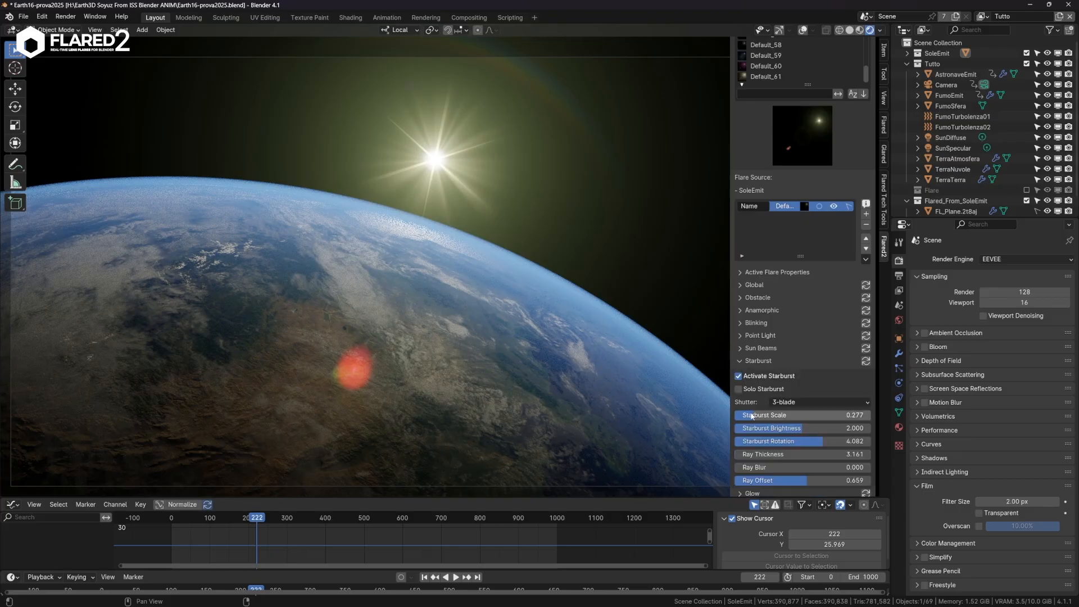
pyautogui.moveTo(757, 416); pyautogui.dragTo(786, 416)
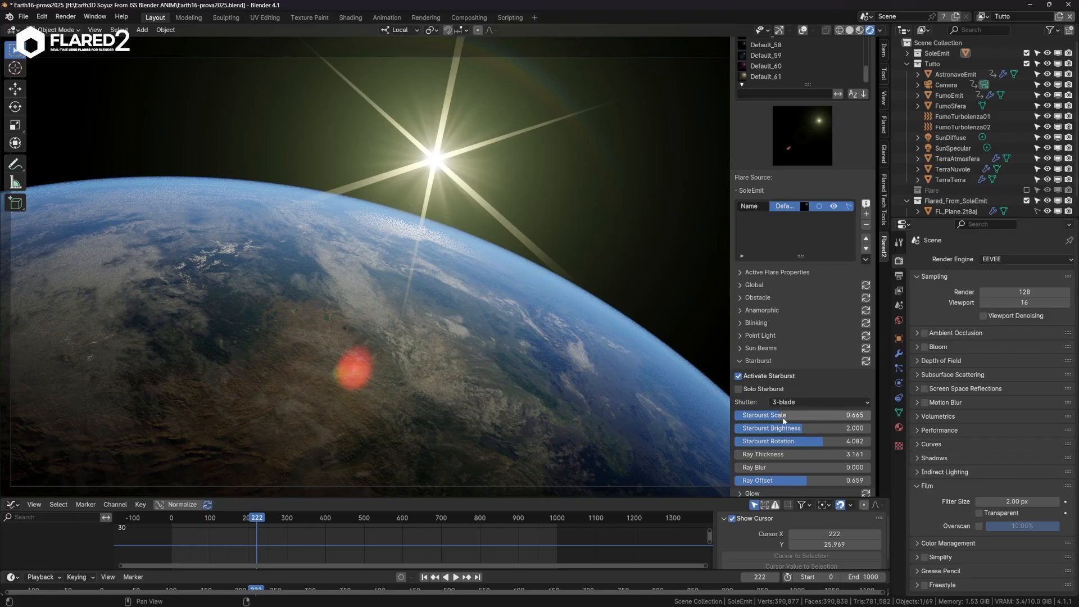
pyautogui.scroll(-3, 764, 411)
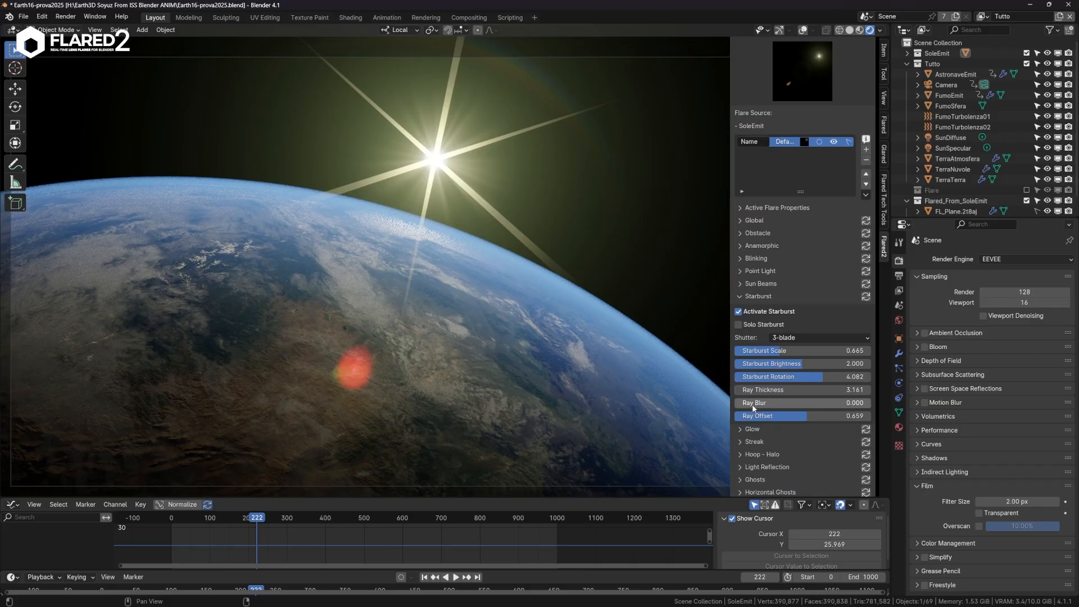
pyautogui.moveTo(750, 405); pyautogui.dragTo(807, 406)
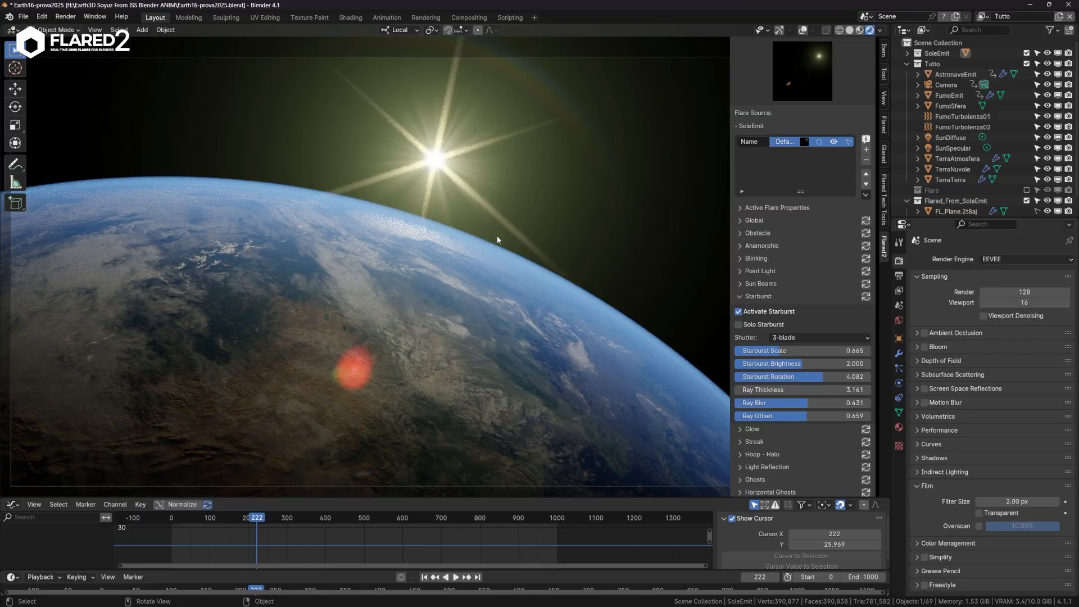
pyautogui.moveTo(257, 521); pyautogui.dragTo(233, 521)
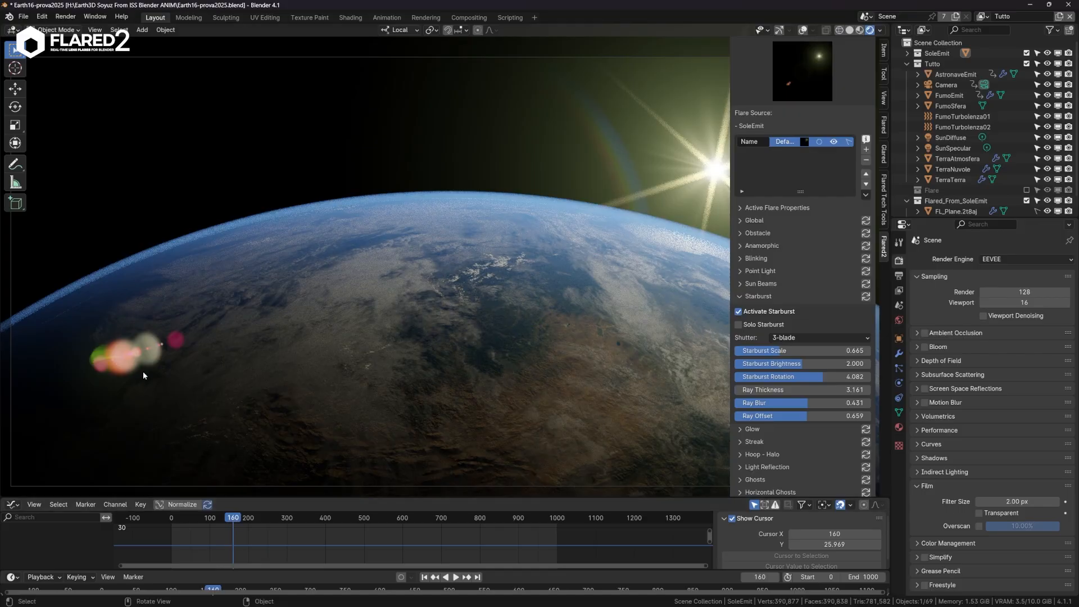
pyautogui.moveTo(233, 518); pyautogui.dragTo(281, 490)
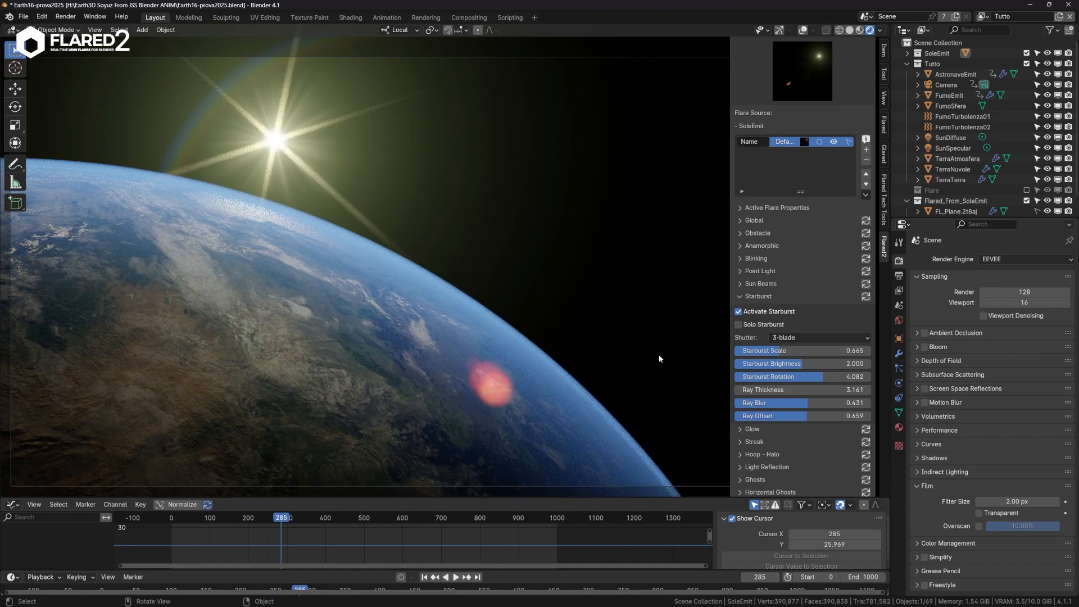
pyautogui.click(740, 296)
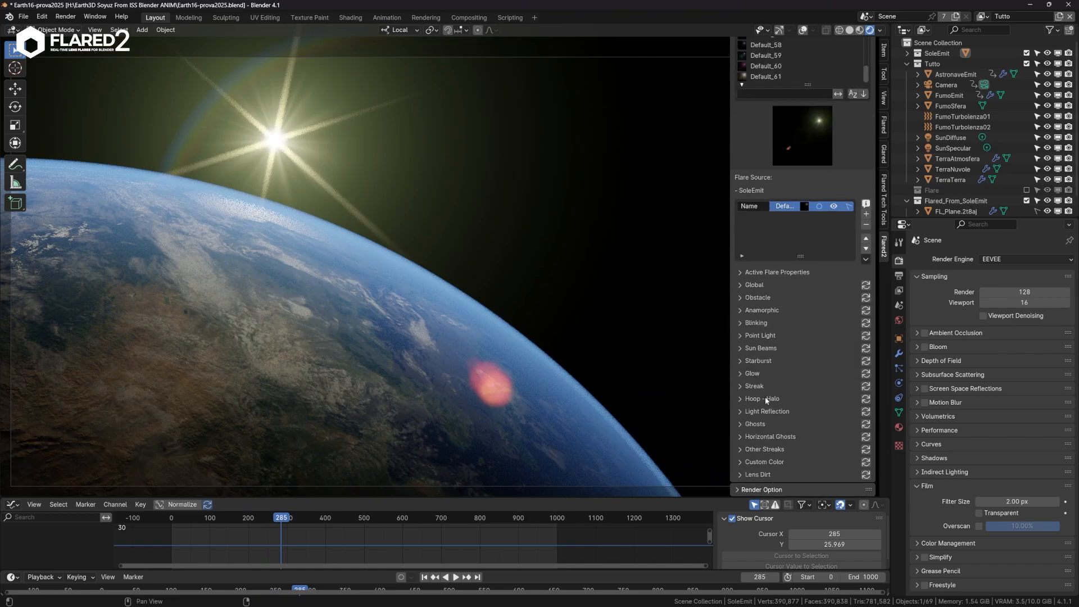
# Adjust the flare's ghosts: Ghost Line Extension 1.014, Ghost Offset 0.941, Ghost Seed 34 and Number of Ghosts 0.303.
pyautogui.click(750, 424)
pyautogui.scroll(-10, 776, 355)
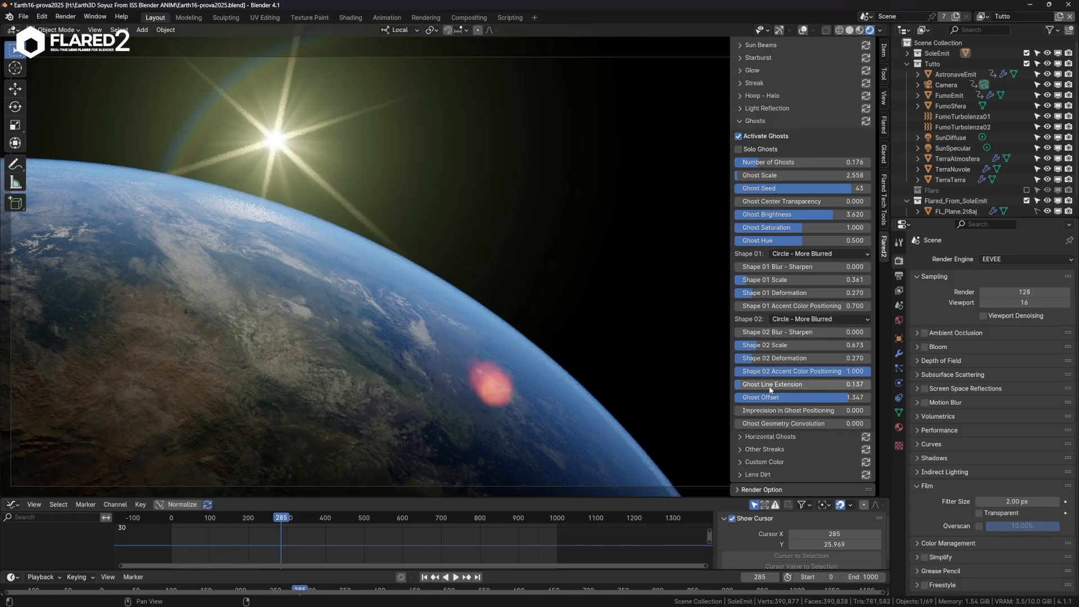
pyautogui.moveTo(768, 389)
pyautogui.mouseDown()
pyautogui.moveTo(843, 388)
pyautogui.moveTo(778, 389)
pyautogui.mouseUp()
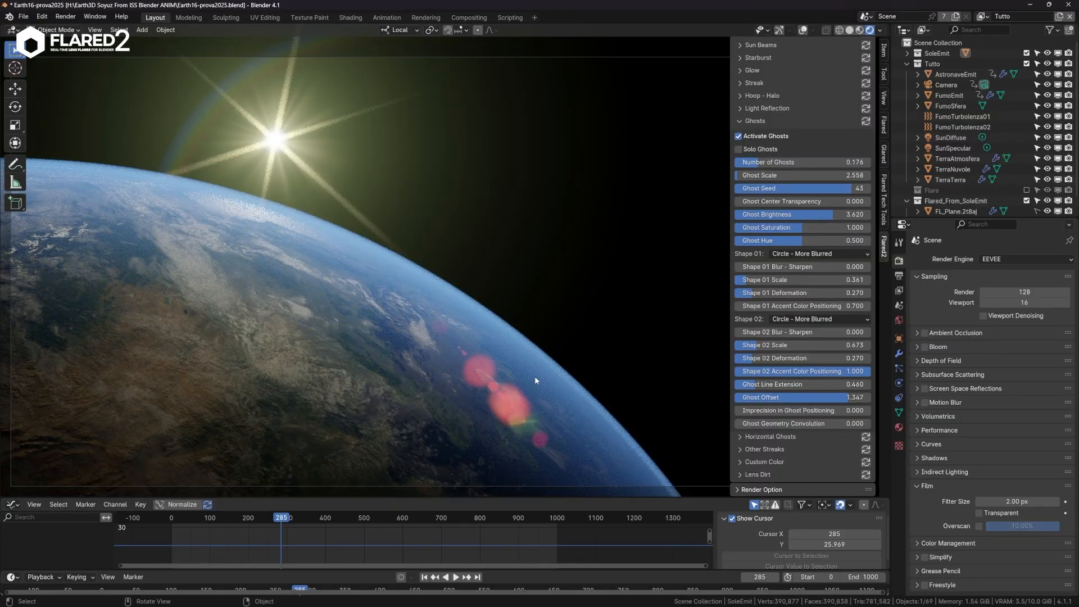
pyautogui.moveTo(834, 385); pyautogui.dragTo(792, 397)
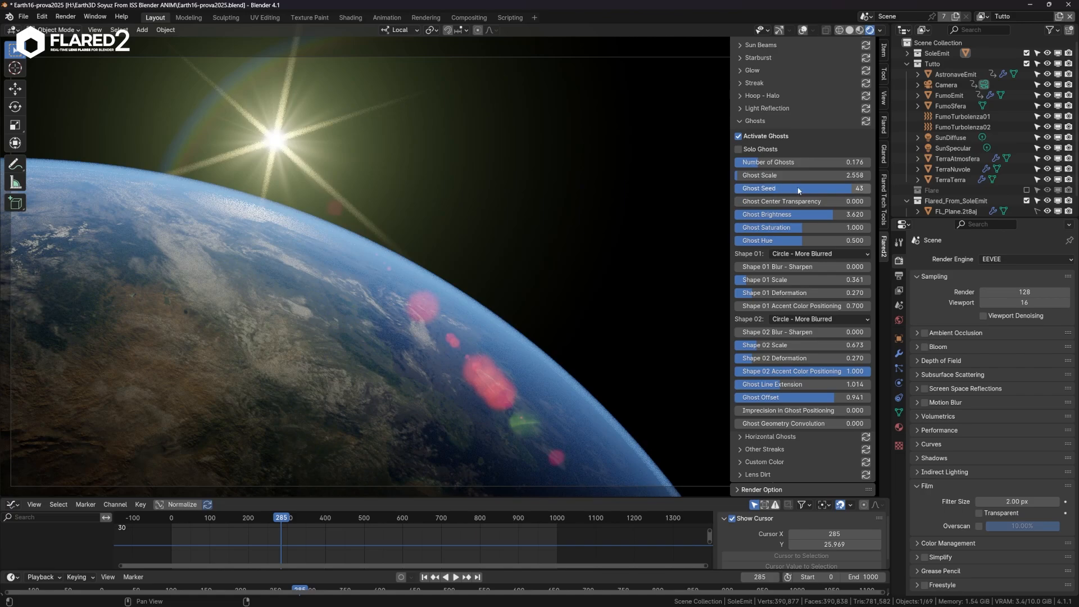
pyautogui.moveTo(818, 189)
pyautogui.mouseDown()
pyautogui.moveTo(795, 188)
pyautogui.moveTo(828, 188)
pyautogui.mouseUp()
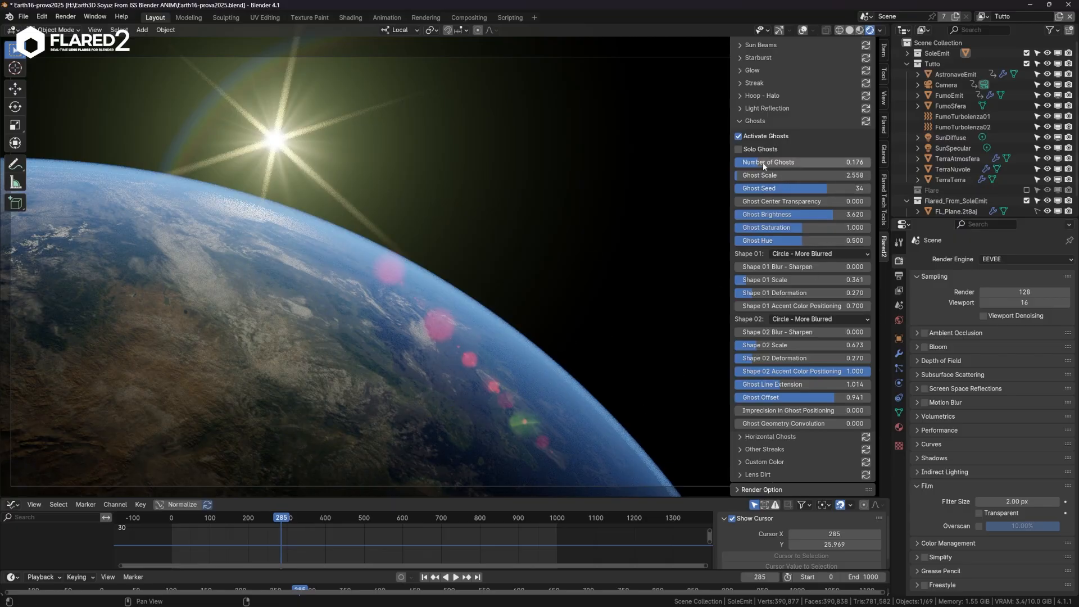
pyautogui.moveTo(770, 167)
pyautogui.mouseDown()
pyautogui.moveTo(850, 167)
pyautogui.moveTo(788, 168)
pyautogui.mouseUp()
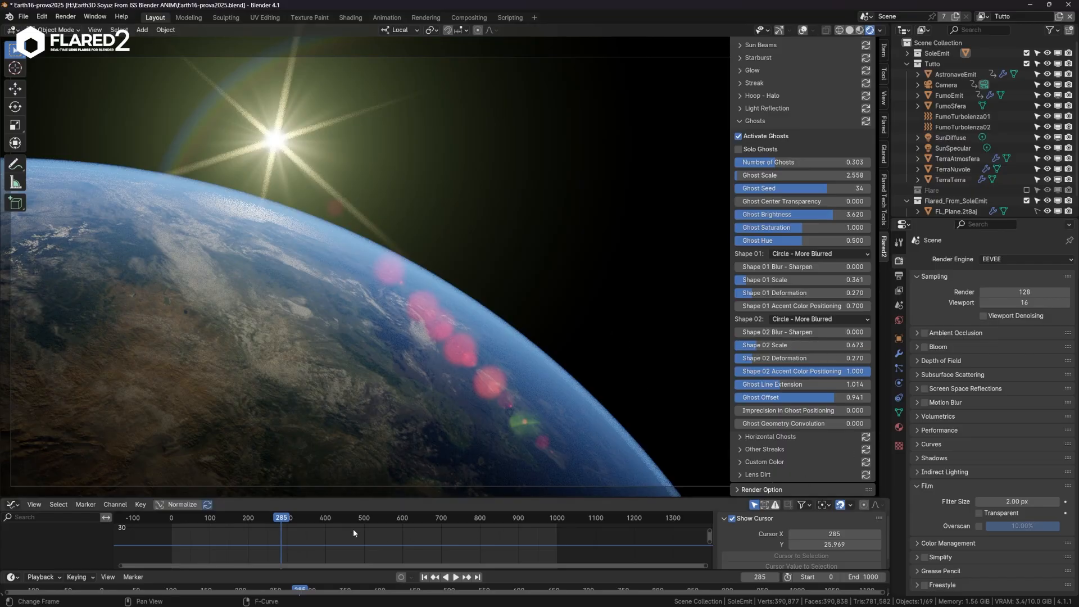
# Show frame 525 and change the flare's custom Color 03 to a slightly darkened blue with hue 0.661 and saturation 0.985.
pyautogui.moveTo(285, 523); pyautogui.dragTo(373, 523)
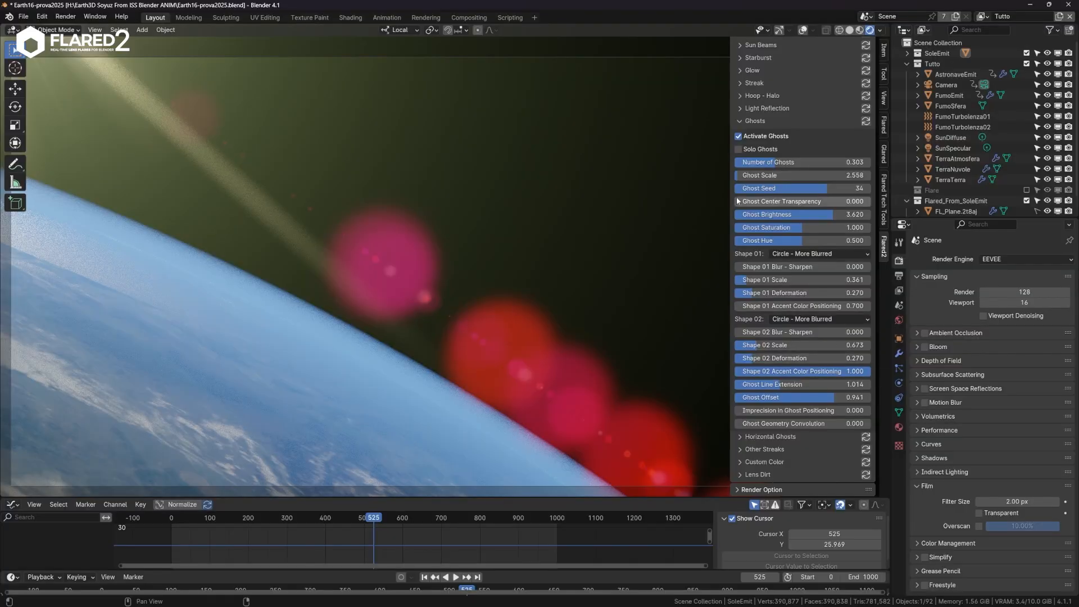
pyautogui.click(743, 125)
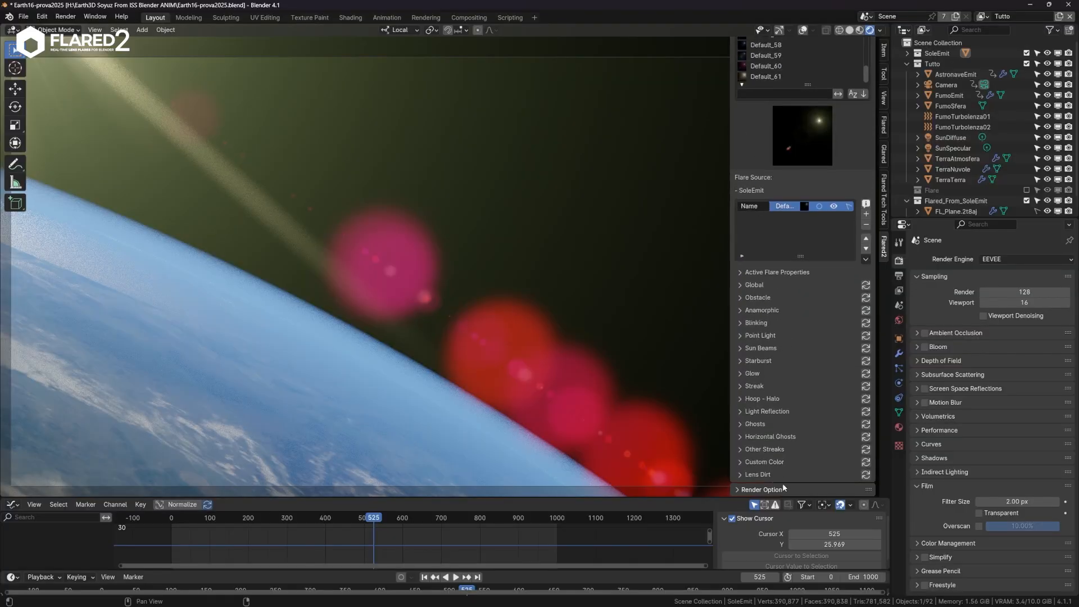
pyautogui.click(746, 462)
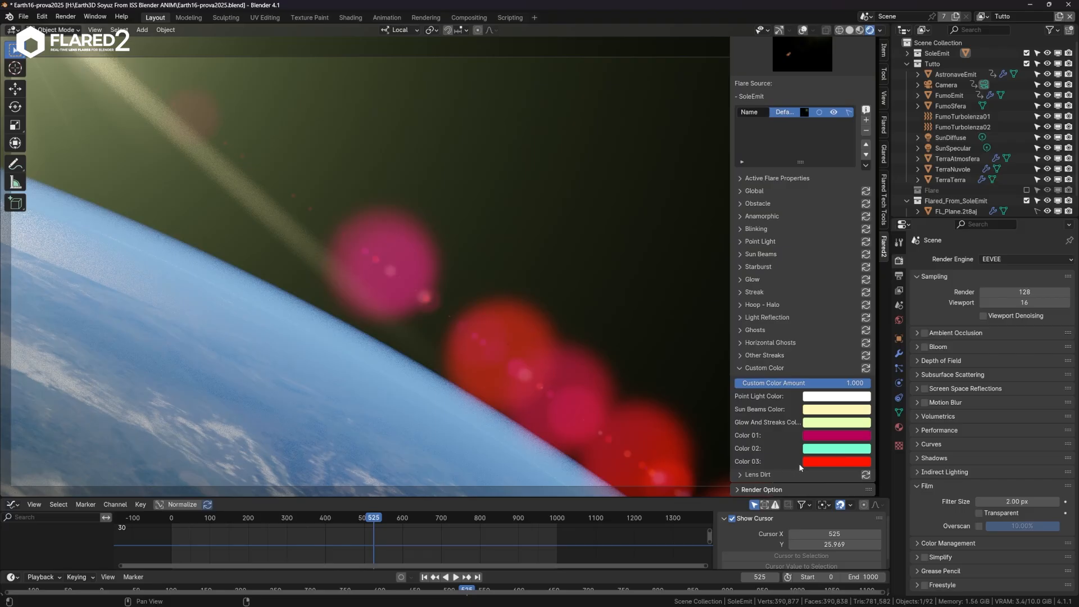
pyautogui.click(831, 462)
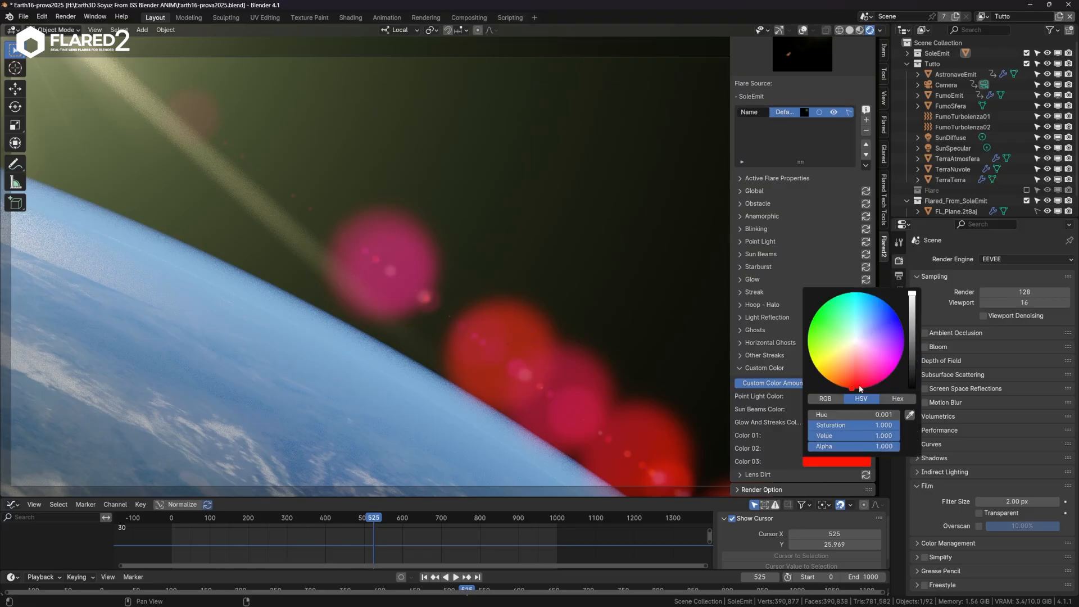
pyautogui.moveTo(857, 363)
pyautogui.mouseDown()
pyautogui.moveTo(893, 315)
pyautogui.moveTo(884, 314)
pyautogui.mouseUp()
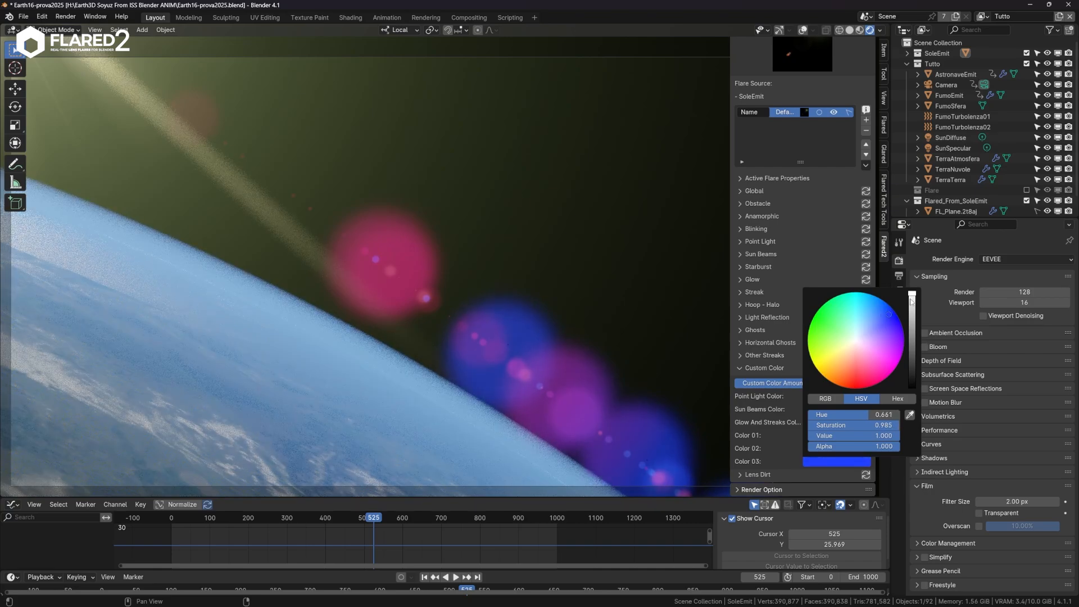
pyautogui.moveTo(912, 294); pyautogui.dragTo(911, 317)
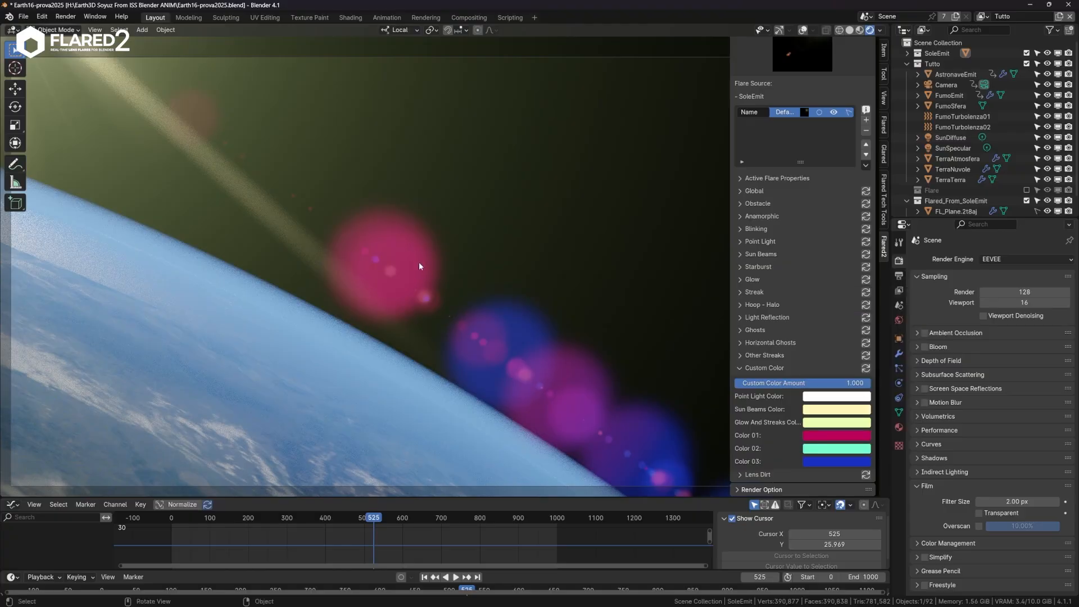
# Change custom Color 01 to a muted salmon with hue 0.018, saturation 0.734 and value 0.484, and check the ghosts at frame 147.
pyautogui.click(849, 439)
pyautogui.moveTo(889, 342); pyautogui.dragTo(853, 335)
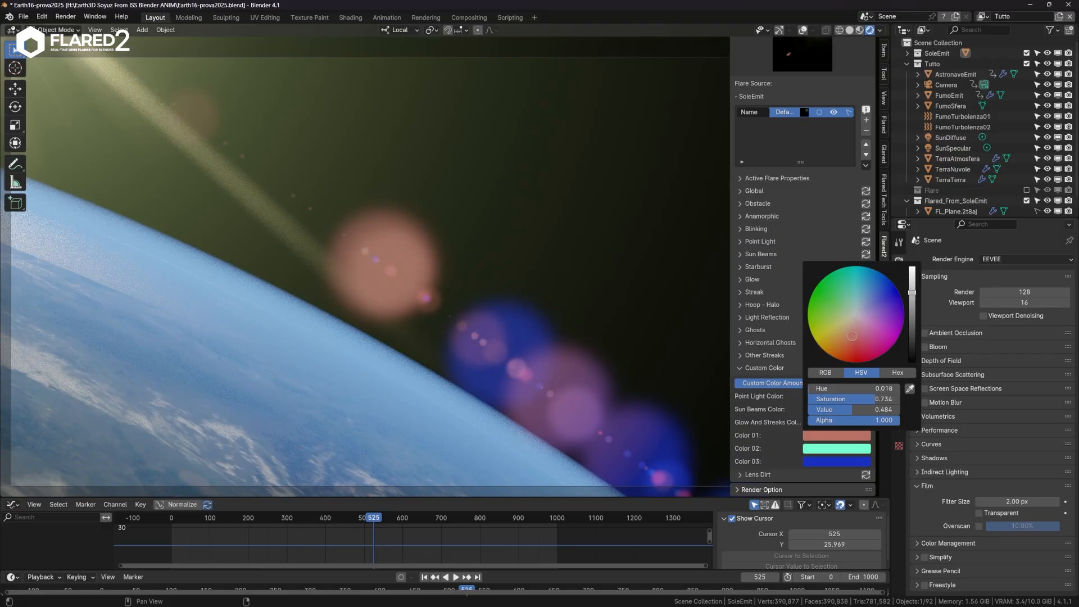
pyautogui.moveTo(372, 520); pyautogui.dragTo(227, 501)
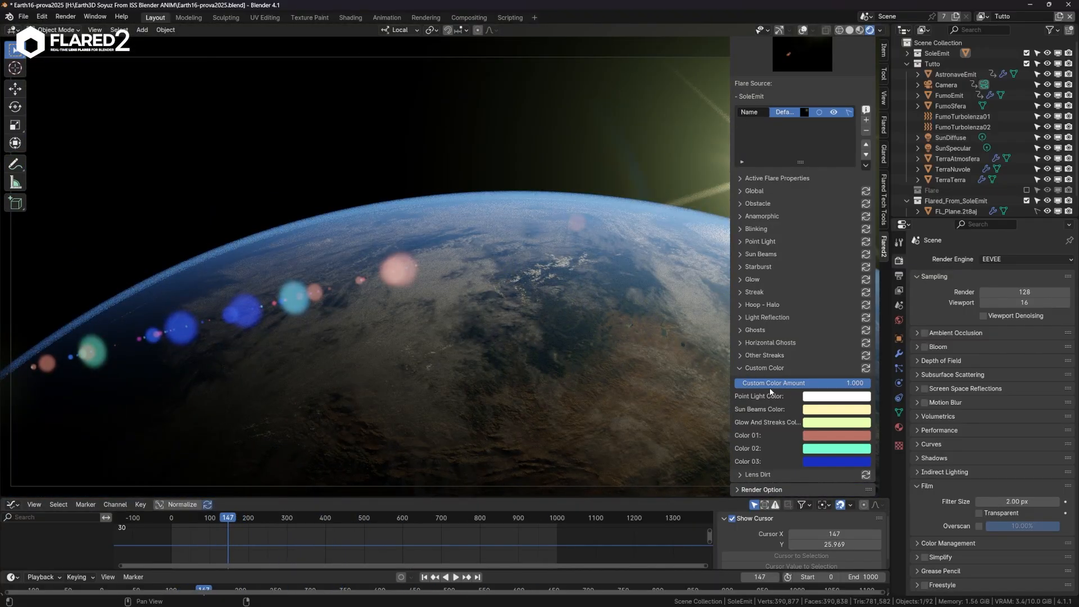
# Set the Ghost Center Transparency to 1.000 while inspecting the ghosts up close at frame 147.
pyautogui.click(742, 370)
pyautogui.click(741, 423)
pyautogui.scroll(-3, 795, 416)
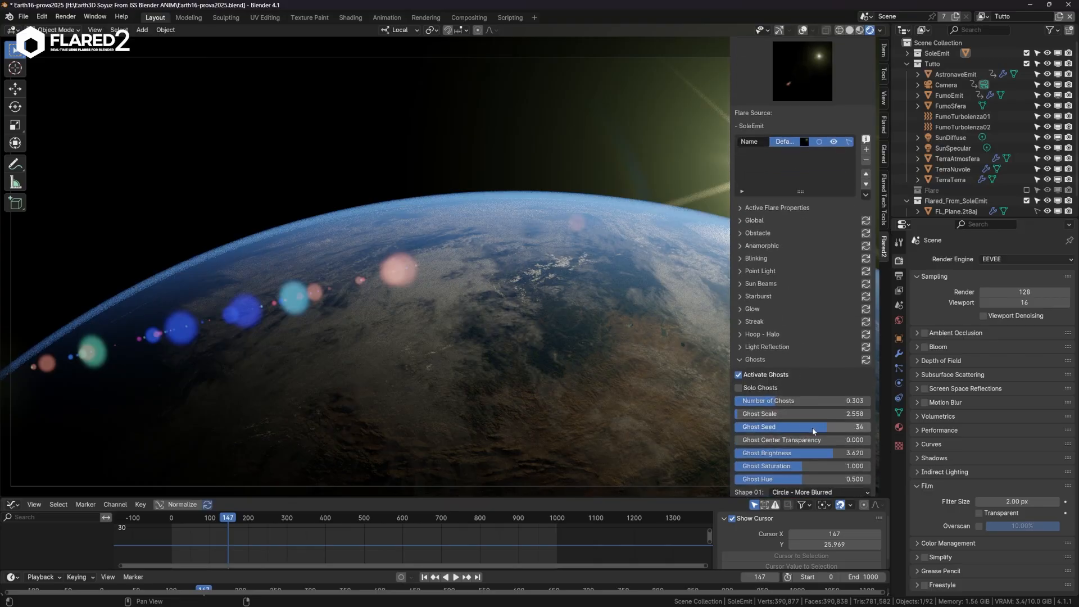
pyautogui.scroll(-1, 797, 452)
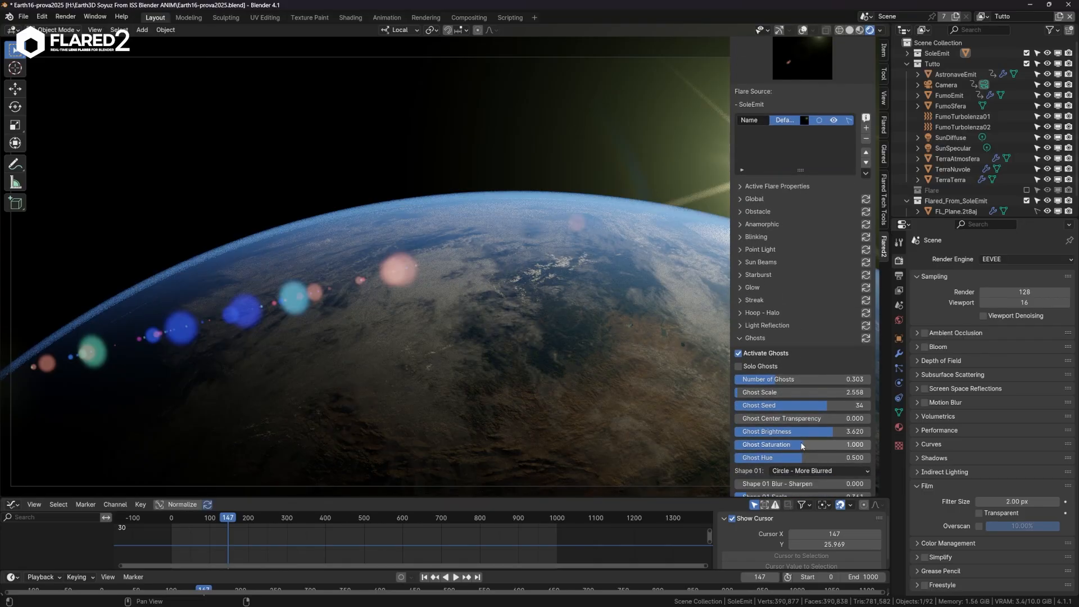
pyautogui.moveTo(794, 424); pyautogui.dragTo(863, 418)
pyautogui.scroll(4, 284, 319)
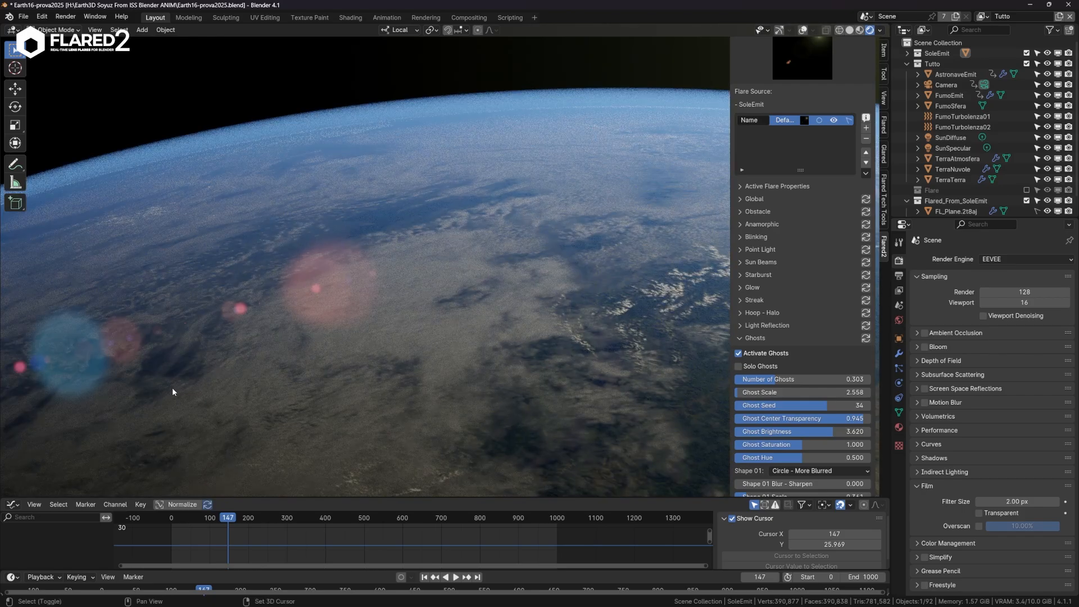
pyautogui.keyDown('shift'); pyautogui.moveTo(172, 392); pyautogui.dragTo(552, 343, button='middle'); pyautogui.keyUp('shift')
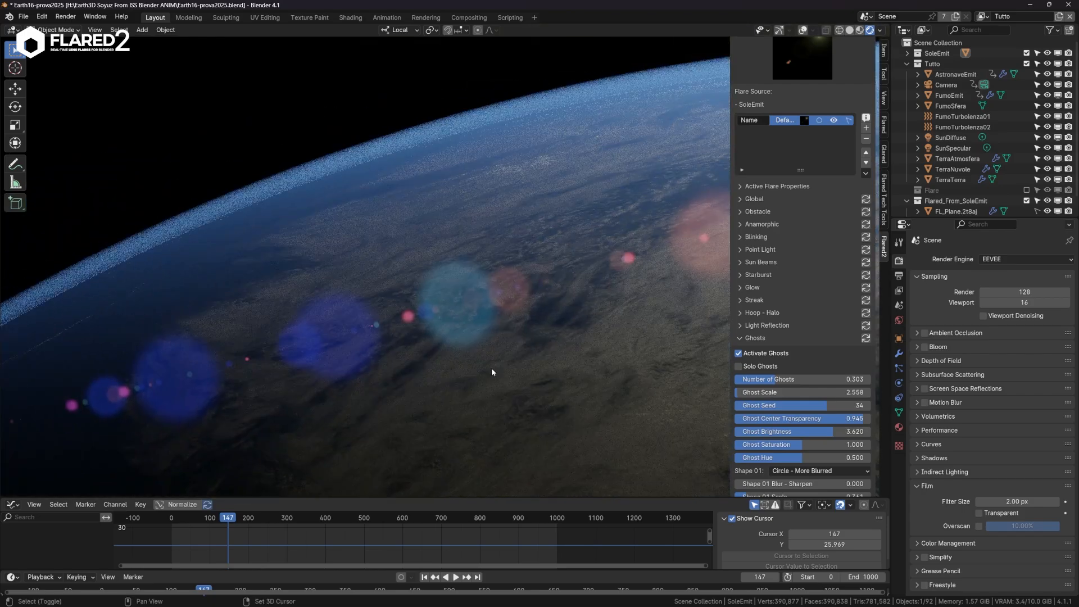
pyautogui.scroll(5, 548, 343)
pyautogui.keyDown('shift'); pyautogui.moveTo(469, 398); pyautogui.dragTo(502, 286, button='middle'); pyautogui.keyUp('shift')
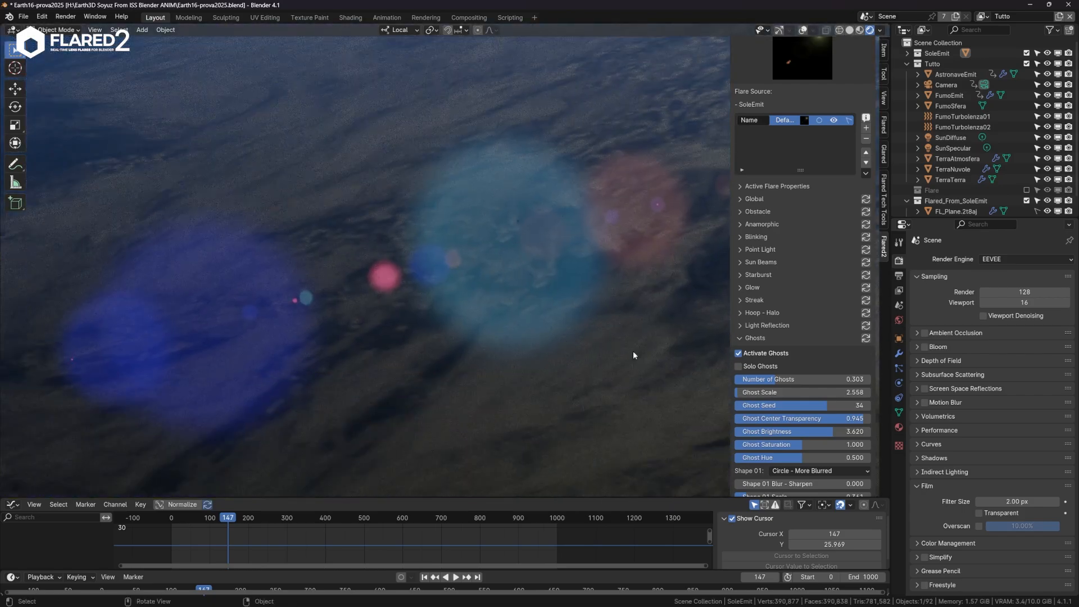
pyautogui.moveTo(849, 422); pyautogui.dragTo(860, 421)
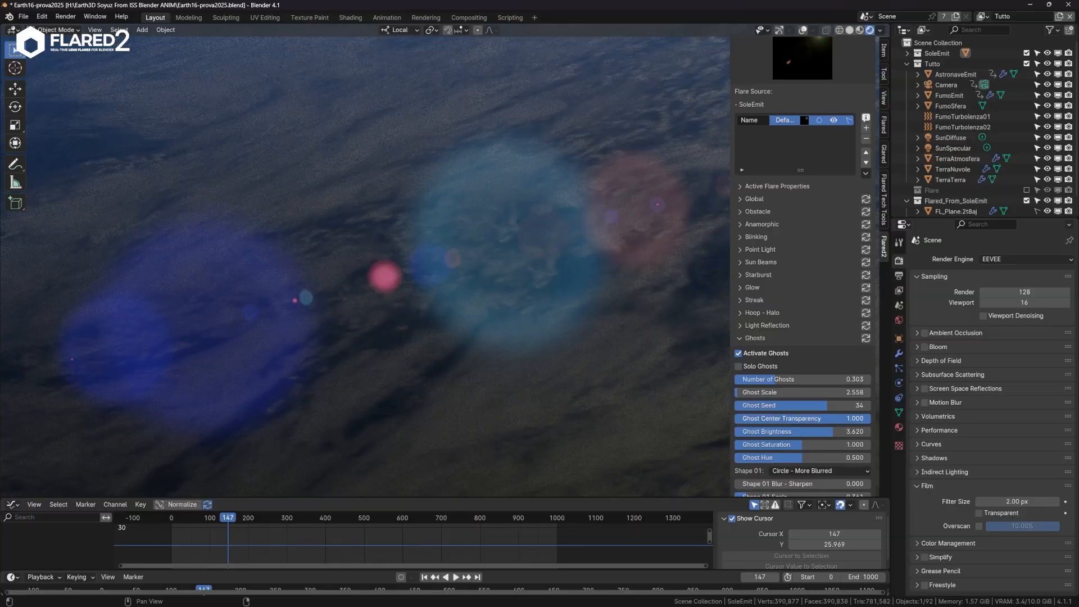
pyautogui.scroll(-6, 509, 308)
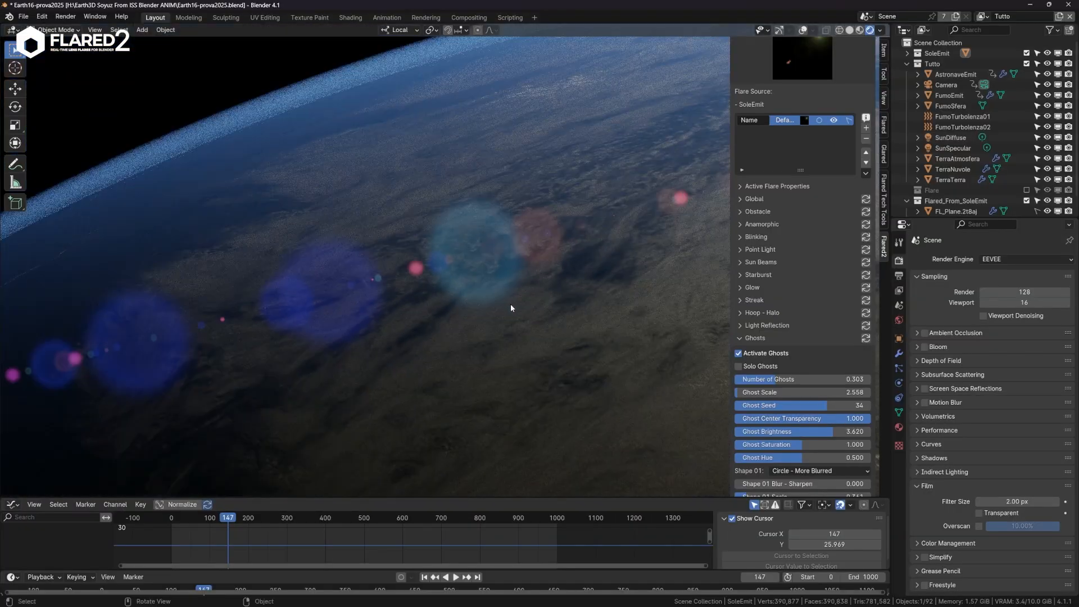
# Show frame 613 and set the ghosts' Shape 01 Blur - Sharpen to 0.336.
pyautogui.moveTo(236, 521); pyautogui.dragTo(408, 520)
pyautogui.scroll(-3, 821, 436)
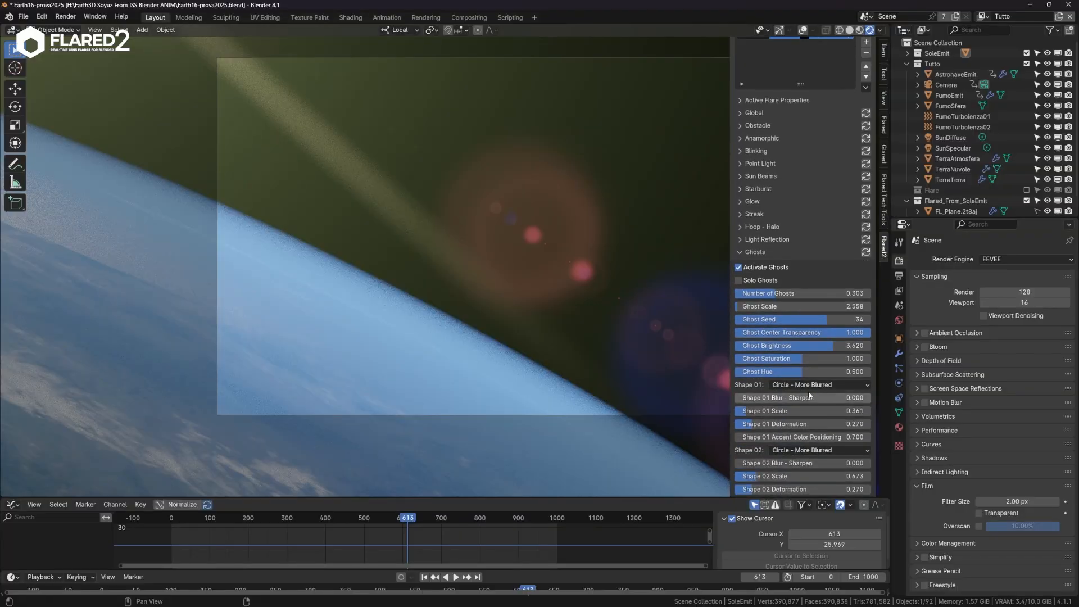
pyautogui.moveTo(809, 398); pyautogui.dragTo(922, 398)
pyautogui.moveTo(756, 398); pyautogui.dragTo(844, 397)
pyautogui.scroll(6, 512, 337)
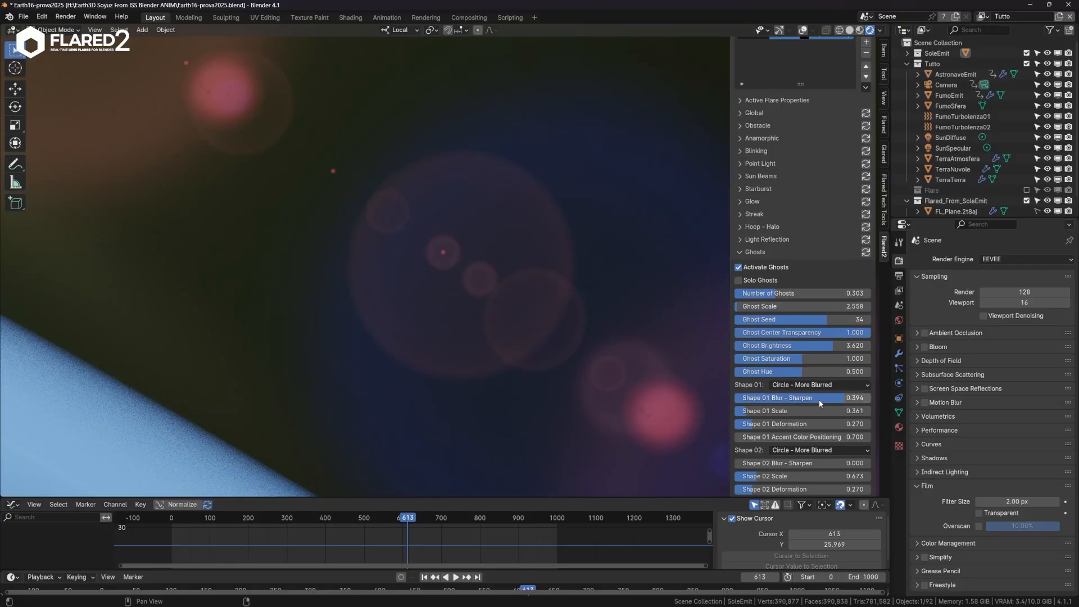
pyautogui.moveTo(821, 402)
pyautogui.mouseDown()
pyautogui.moveTo(775, 403)
pyautogui.moveTo(805, 402)
pyautogui.mouseUp()
# Set the ghosts' Shape 02 Blur - Sharpen to 0.289 and check the whole flare at frame 201.
pyautogui.scroll(-4, 820, 446)
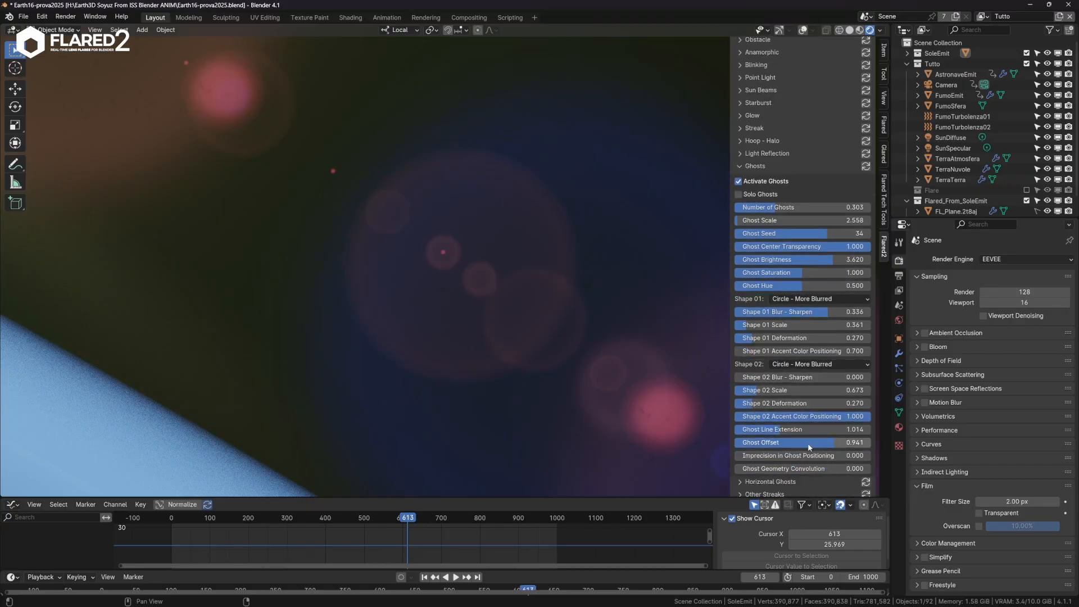
pyautogui.moveTo(795, 377); pyautogui.dragTo(829, 377)
pyautogui.scroll(-3, 453, 317)
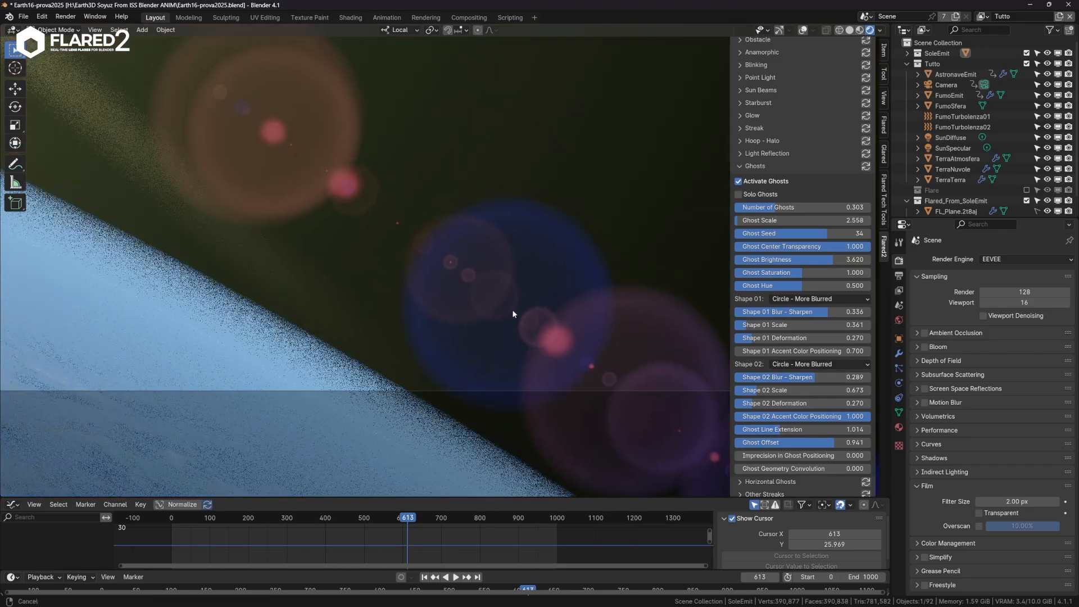
pyautogui.keyDown('shift'); pyautogui.moveTo(497, 296); pyautogui.dragTo(630, 395, button='middle'); pyautogui.keyUp('shift')
pyautogui.moveTo(404, 518); pyautogui.dragTo(249, 513)
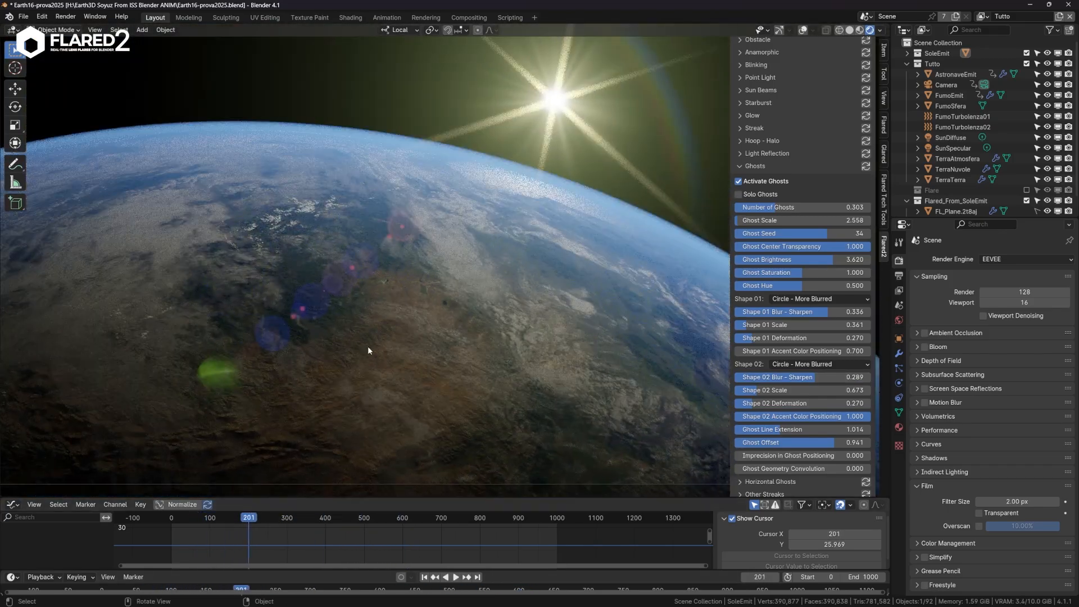
pyautogui.keyDown('shift'); pyautogui.moveTo(489, 316); pyautogui.dragTo(441, 340, button='middle'); pyautogui.keyUp('shift')
pyautogui.scroll(-2, 544, 343)
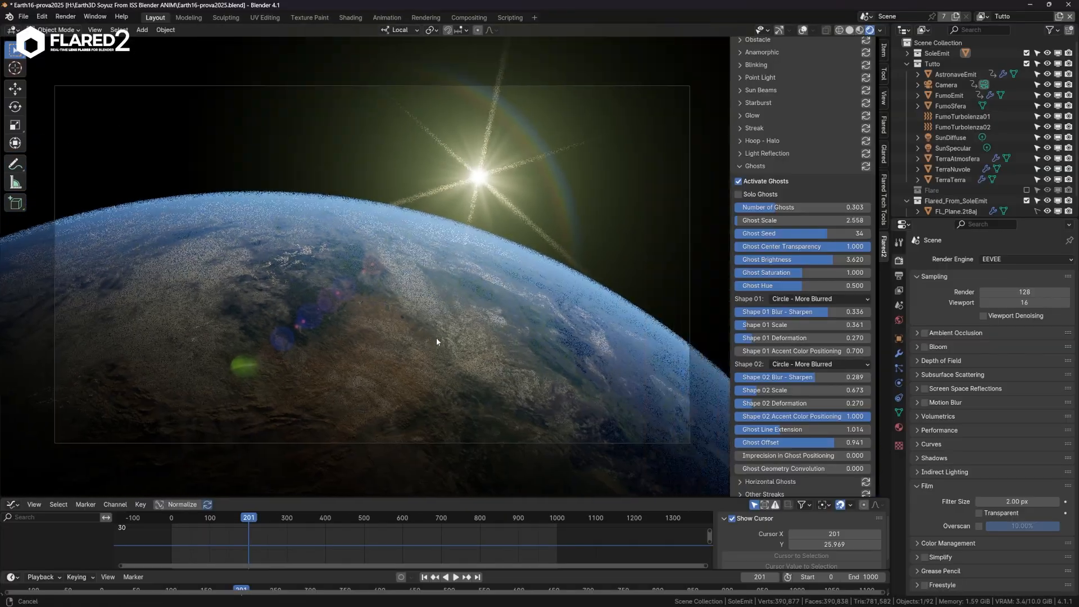
pyautogui.scroll(1, 503, 318)
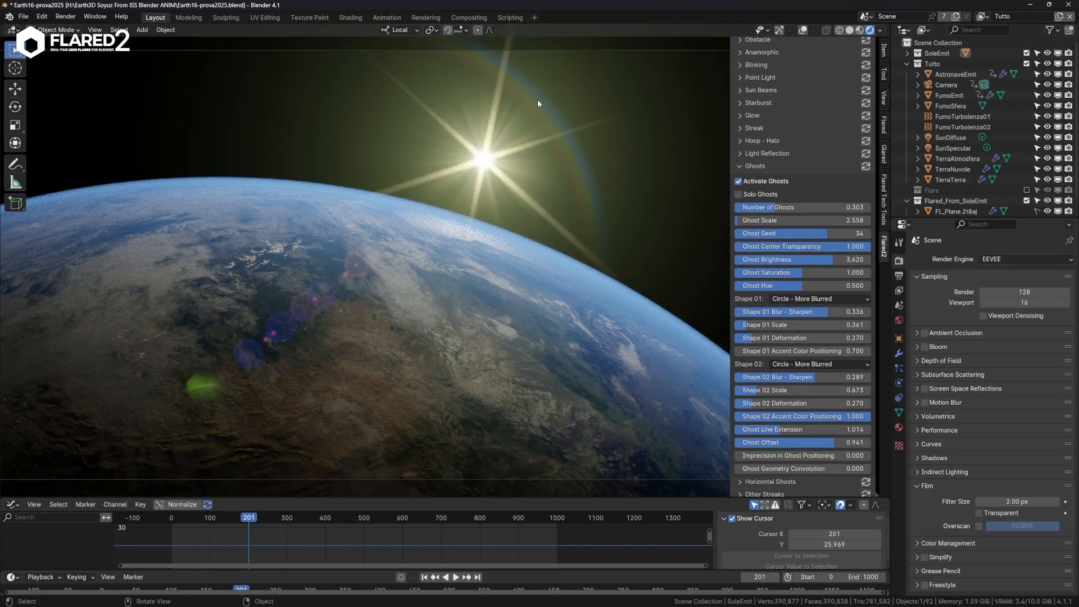
# Set the Hoop Scale to 1.862 and Hoop Brightness to 0.413, check the flare at frame 277, and collapse the hoop settings.
pyautogui.click(741, 167)
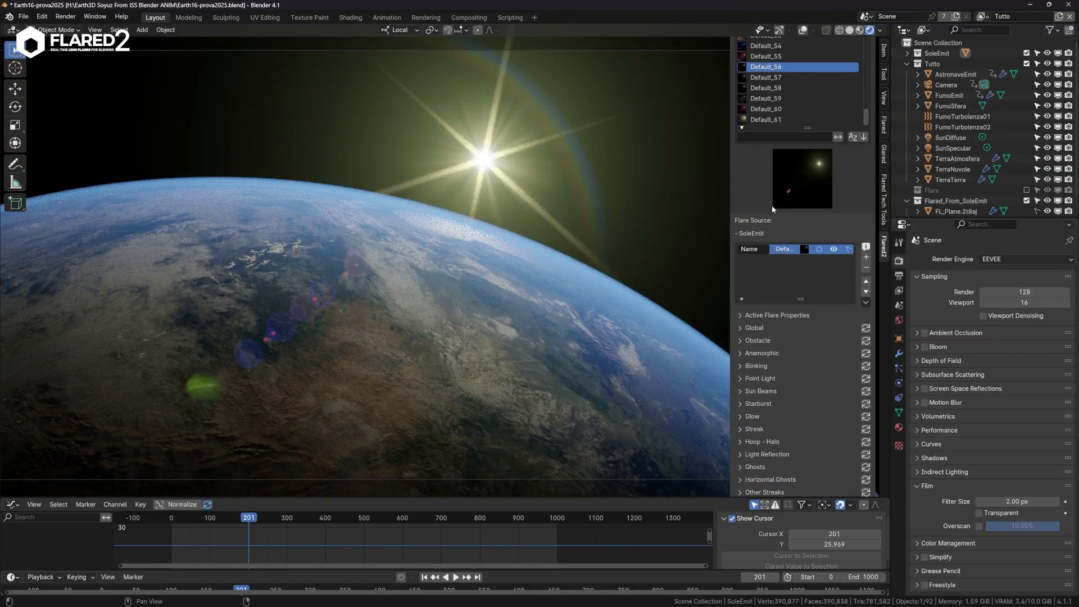
pyautogui.click(747, 399)
pyautogui.scroll(-3, 752, 393)
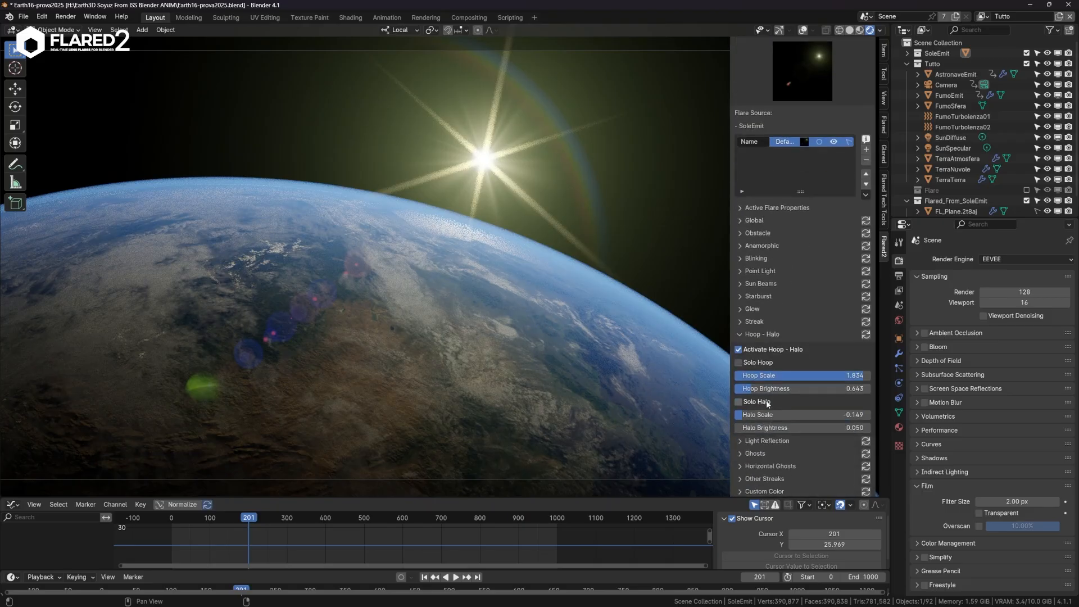
pyautogui.moveTo(801, 357); pyautogui.dragTo(742, 359)
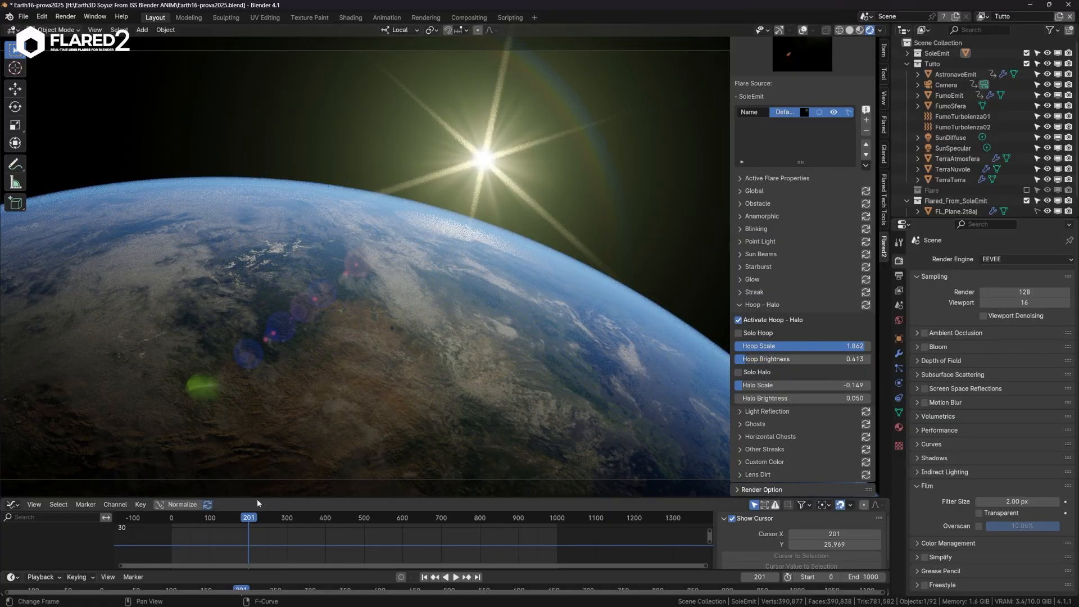
pyautogui.moveTo(241, 523); pyautogui.dragTo(273, 507)
pyautogui.press('space')
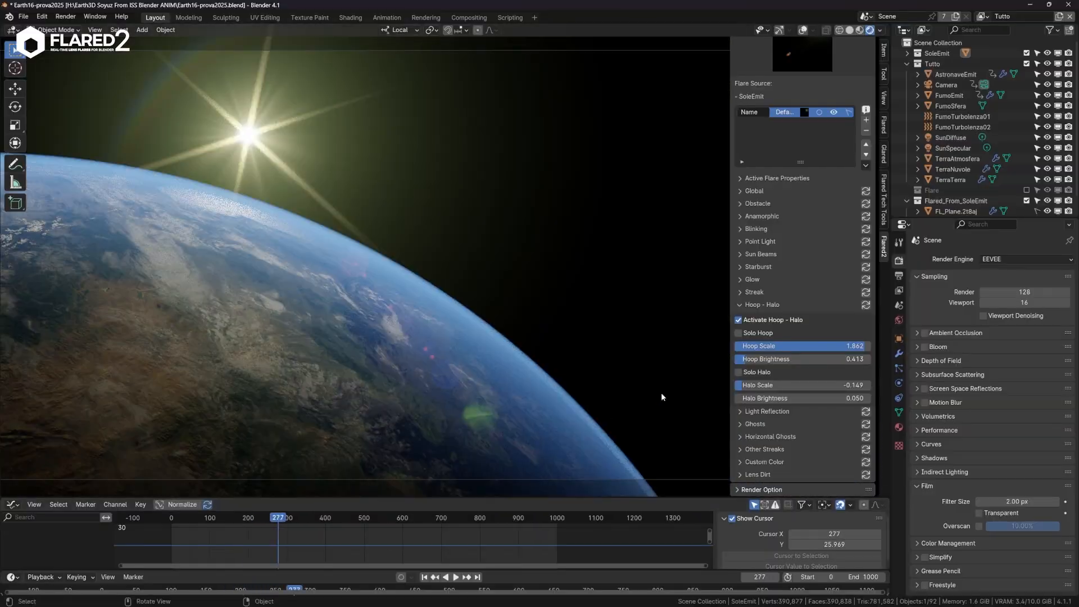
pyautogui.click(741, 305)
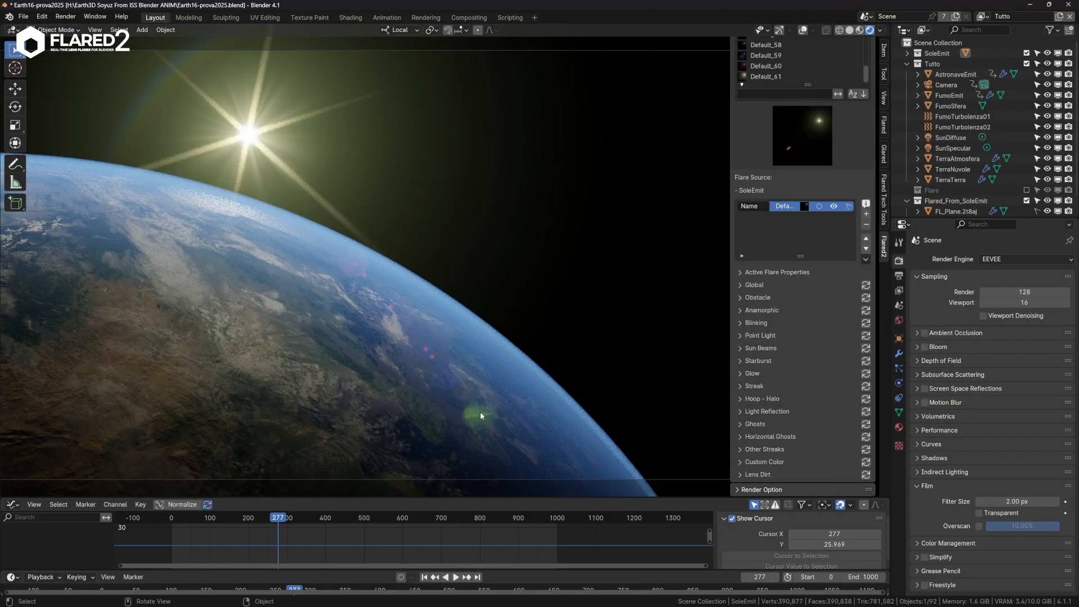
# At frame 177, set the Light Reflection Scale to 0.709, Brightness to 0.071, Saturation to 0.520 and Hue to 0.500.
pyautogui.moveTo(274, 518); pyautogui.dragTo(240, 517)
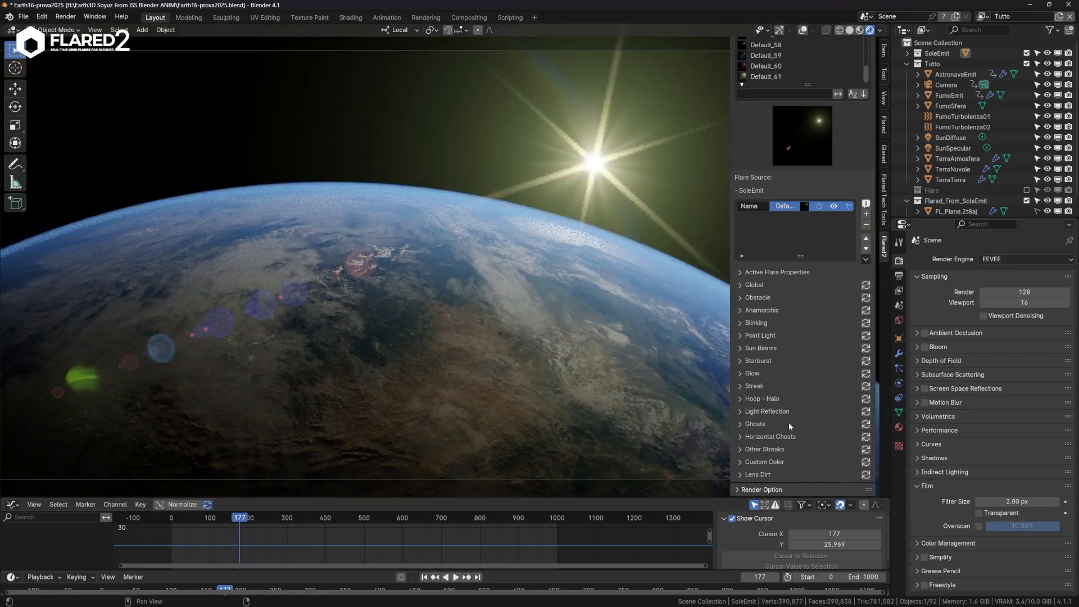
pyautogui.click(762, 415)
pyautogui.scroll(-4, 774, 388)
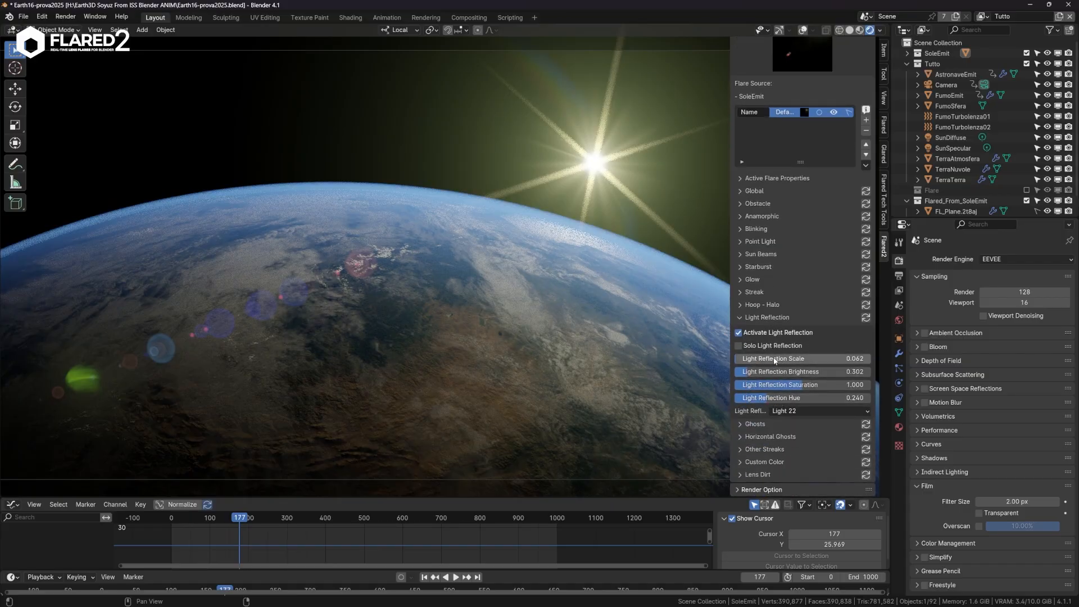
pyautogui.moveTo(771, 359); pyautogui.dragTo(759, 384)
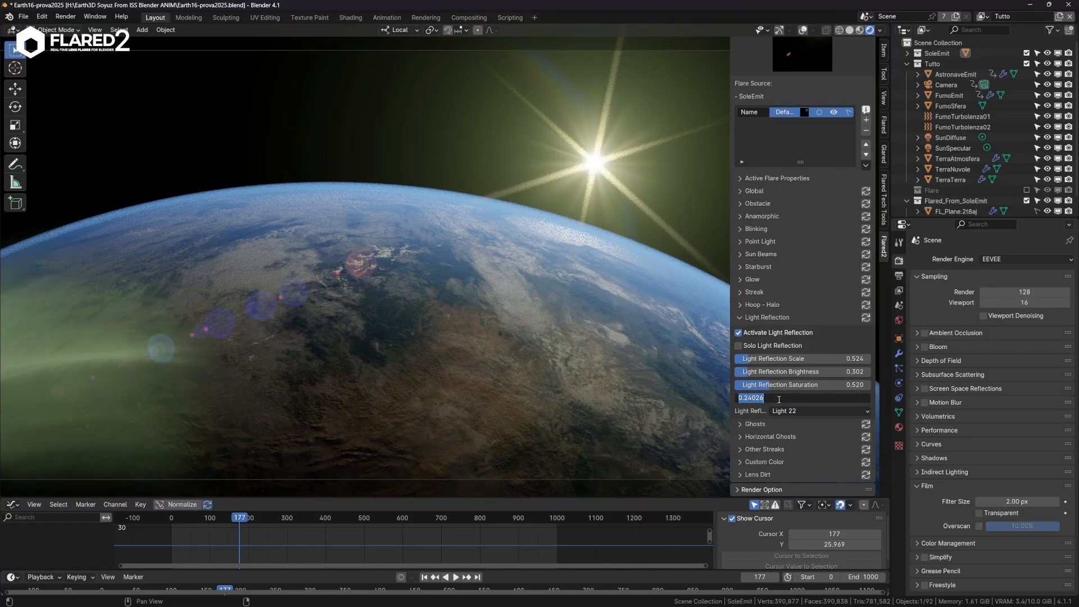
pyautogui.press('Return')
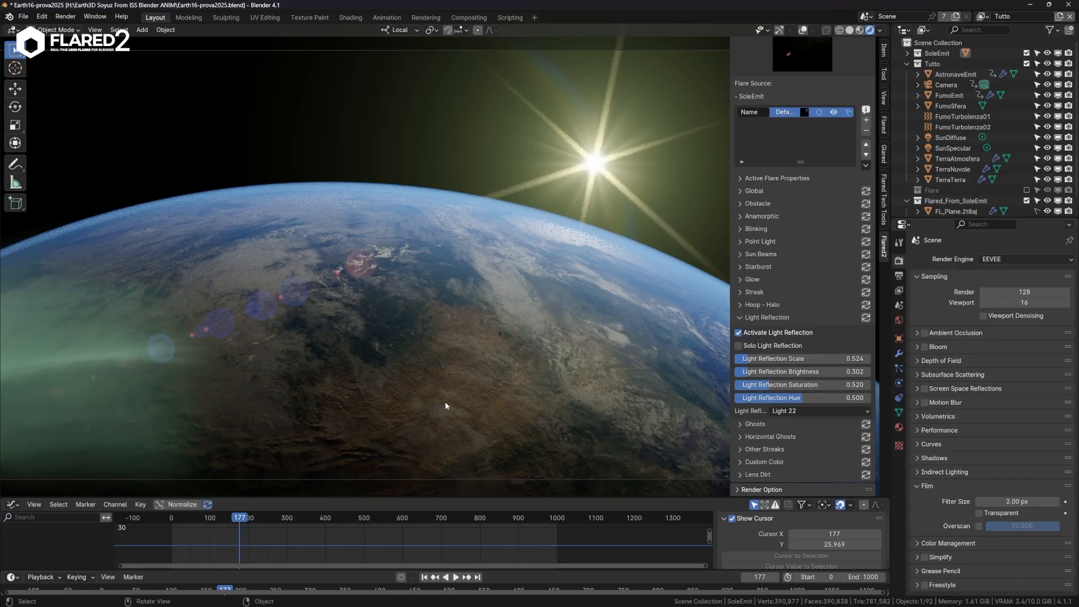
pyautogui.moveTo(818, 360); pyautogui.dragTo(787, 372)
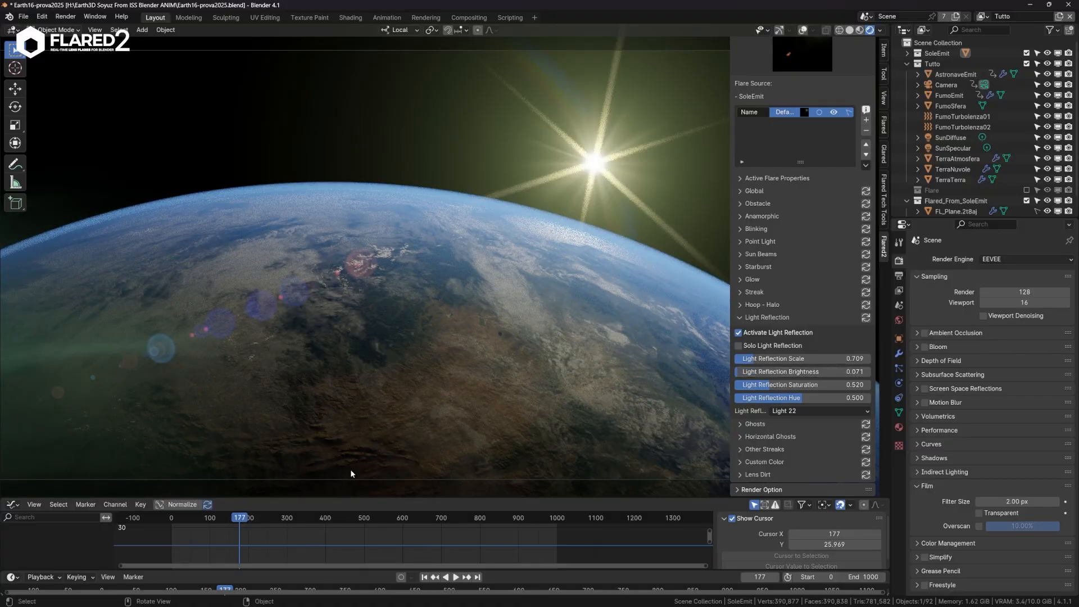
# Play the animation to review the reflection, stop at frame 142, and set Light Reflection Scale to 1.309 and Brightness to 0.043.
pyautogui.press('space')
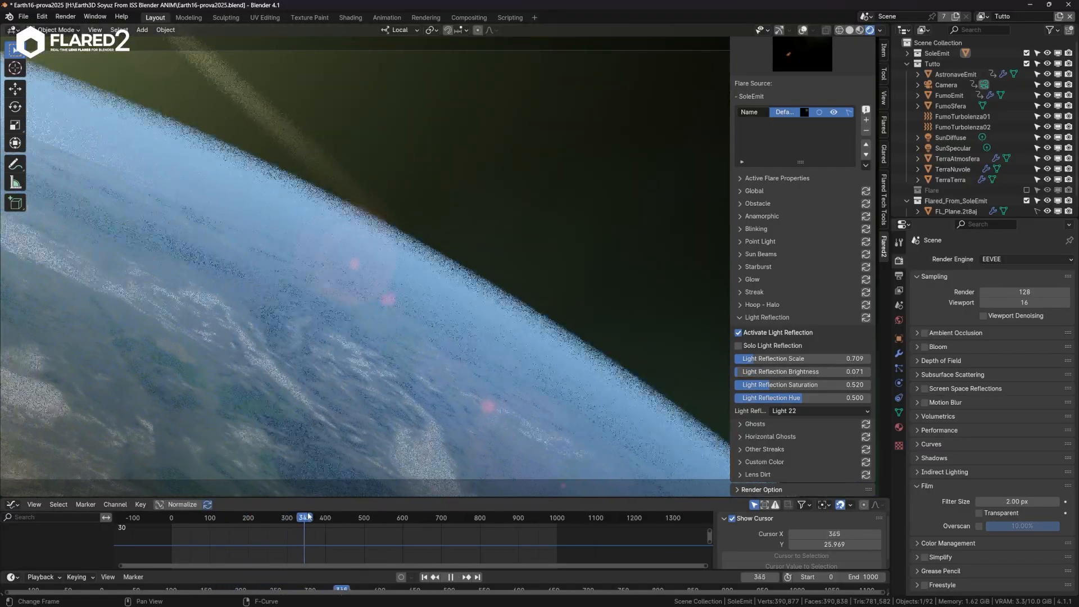
pyautogui.moveTo(307, 513); pyautogui.dragTo(223, 516)
pyautogui.scroll(-1, 197, 387)
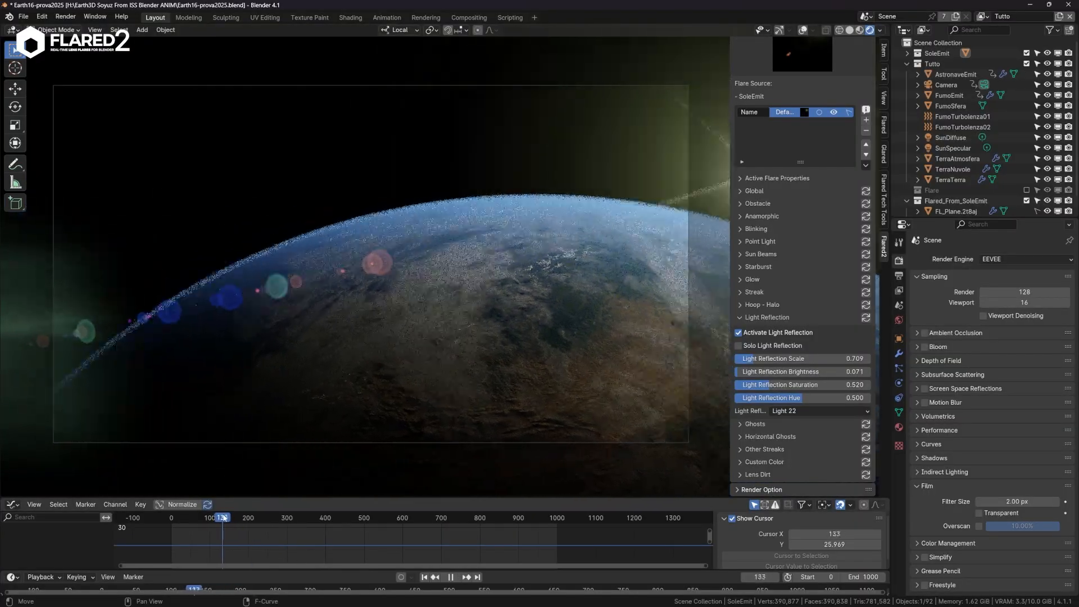
pyautogui.press('space')
pyautogui.moveTo(783, 361); pyautogui.dragTo(816, 370)
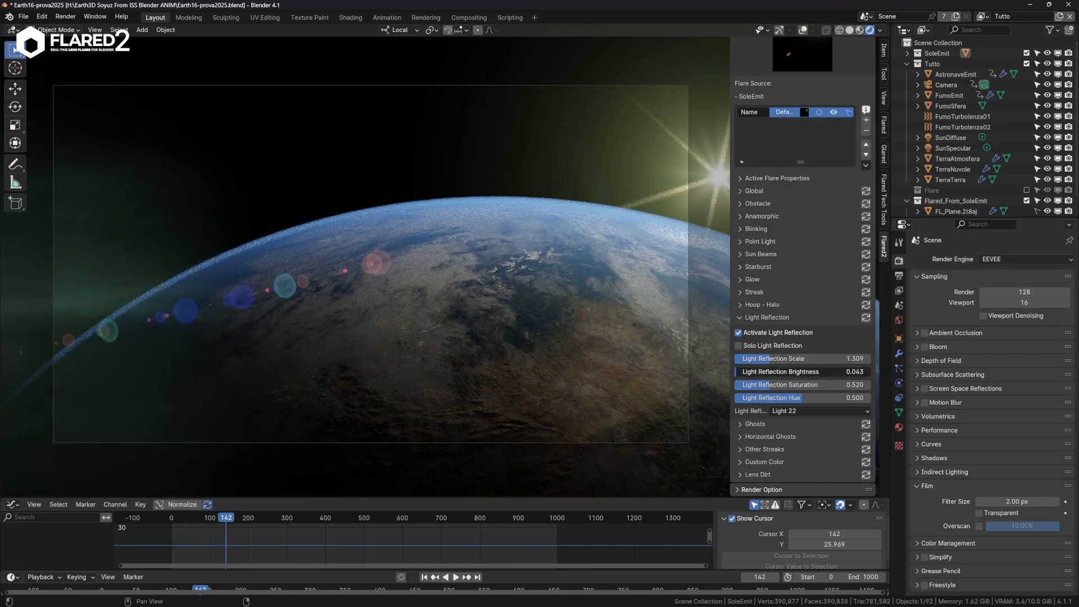
# At frame 660, collapse the reflection settings and set Ghost Brightness to 0.959 and Ghost Saturation to 1.240.
pyautogui.moveTo(224, 516); pyautogui.dragTo(425, 505)
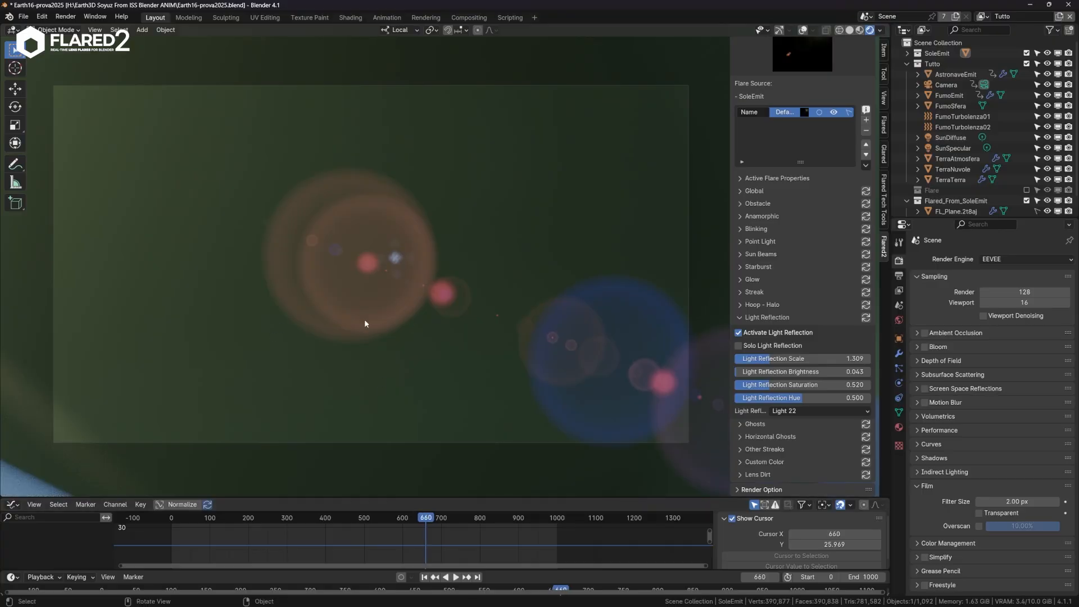
pyautogui.click(739, 317)
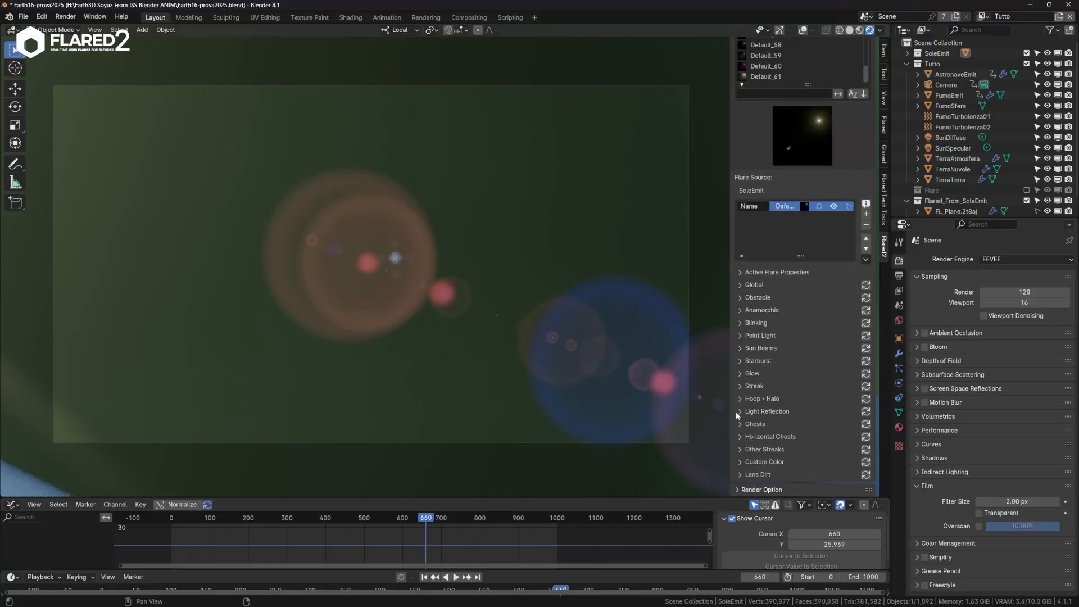
pyautogui.click(750, 424)
pyautogui.scroll(-3, 824, 446)
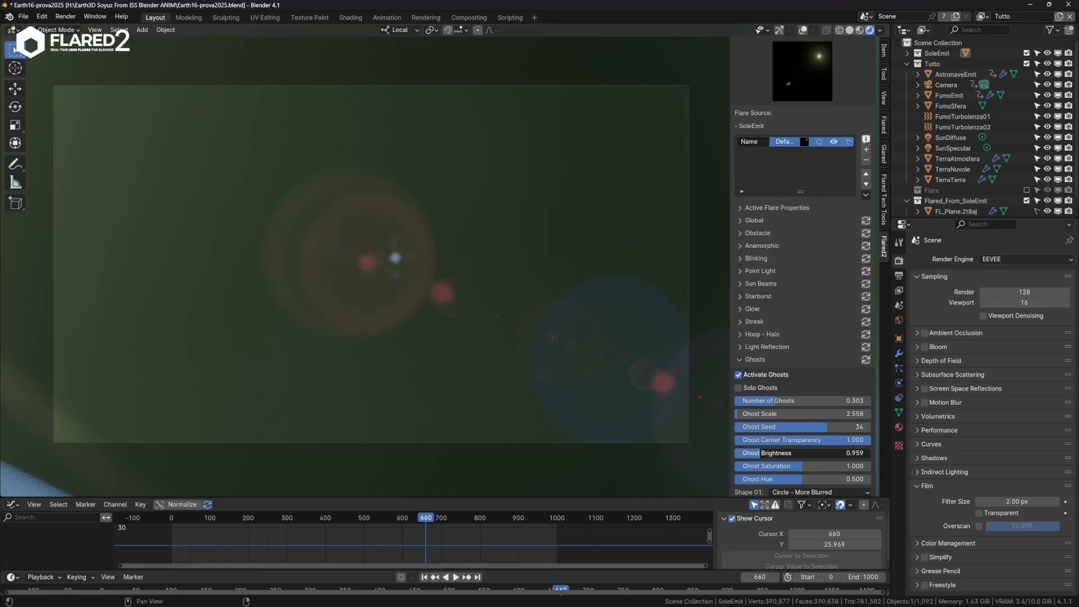
pyautogui.moveTo(778, 466); pyautogui.dragTo(816, 466)
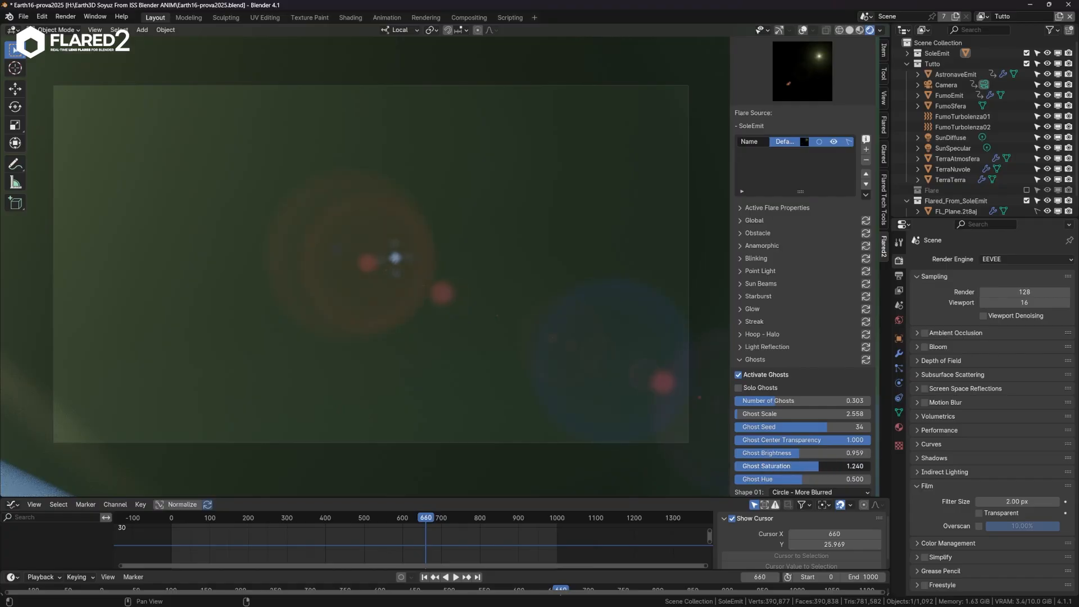
pyautogui.scroll(-3, 457, 319)
# At frame 87, set the Ghost Scale to 5.943 and the Ghost Brightness to 0.349.
pyautogui.moveTo(432, 517); pyautogui.dragTo(204, 517)
pyautogui.scroll(4, 352, 409)
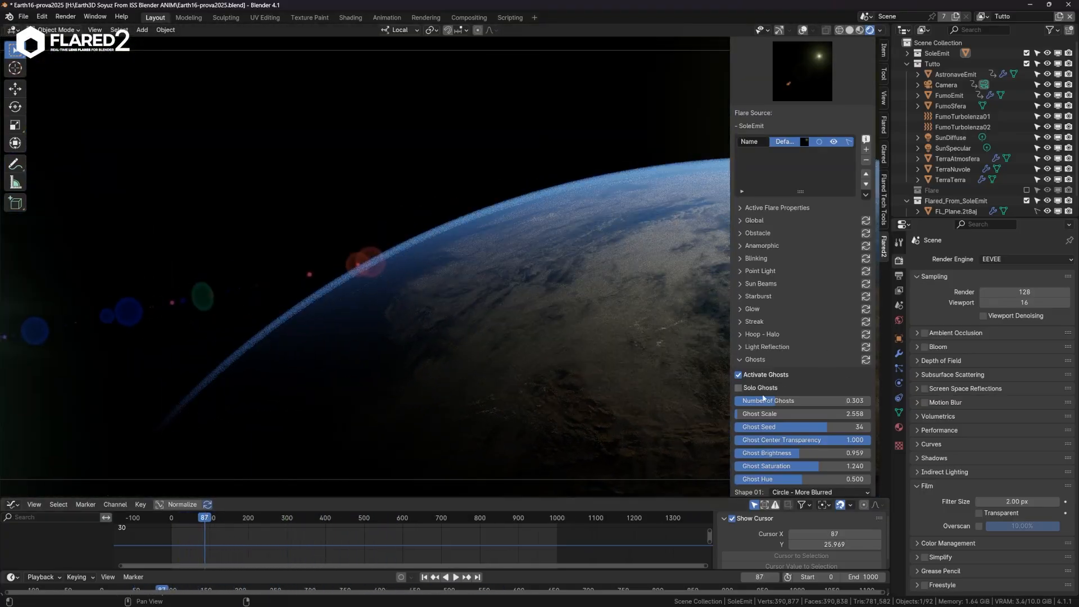
pyautogui.moveTo(803, 414); pyautogui.dragTo(843, 414)
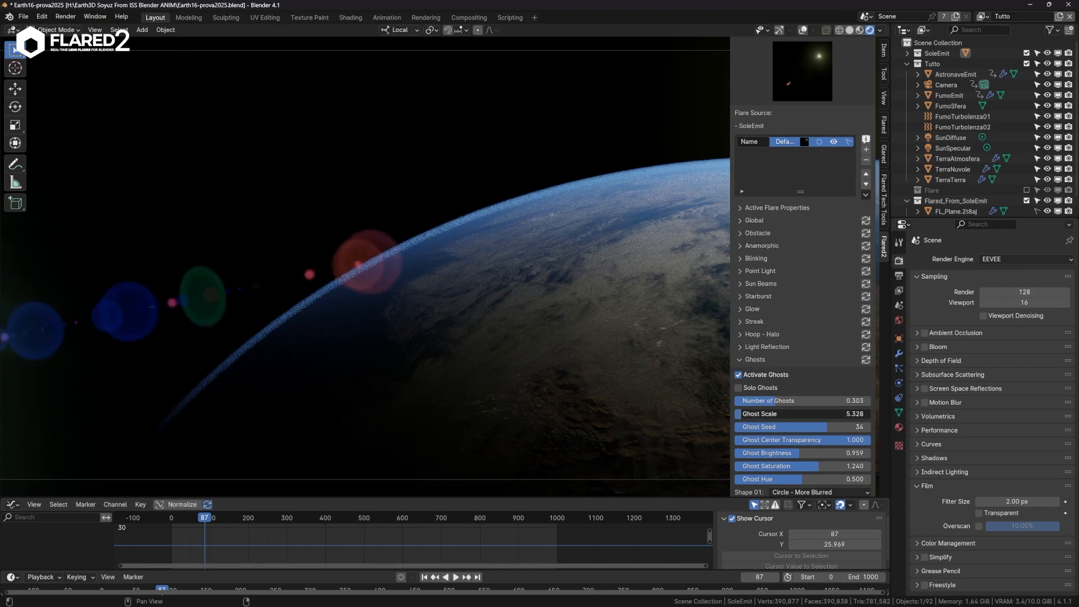
pyautogui.moveTo(811, 457); pyautogui.dragTo(765, 453)
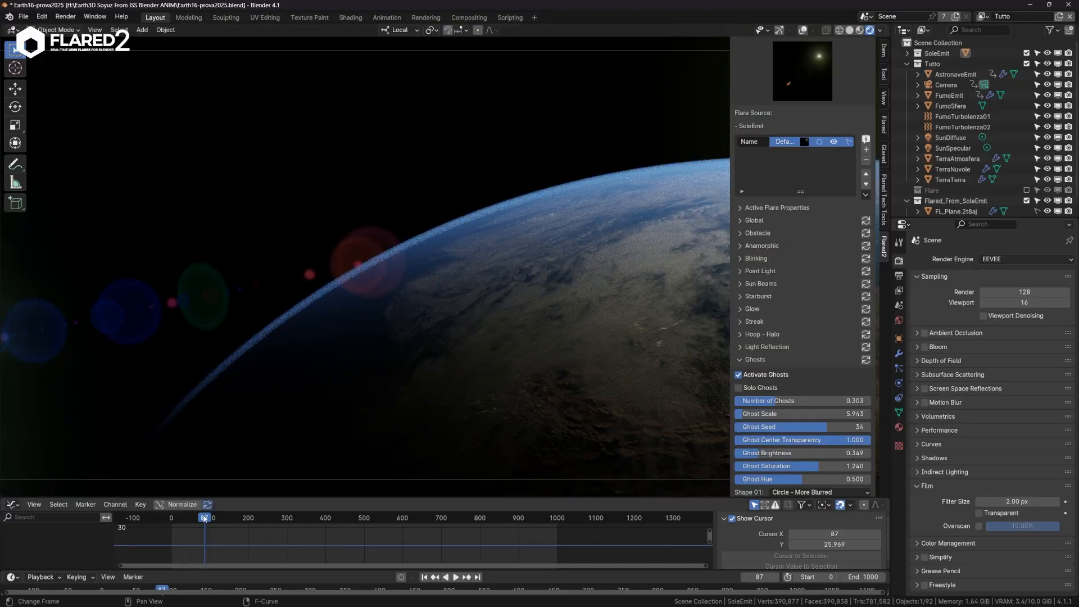
# At frame 211, set the Ghost Brightness to 2.000 and play the animation, stopping at frame 310.
pyautogui.moveTo(206, 518); pyautogui.dragTo(251, 518)
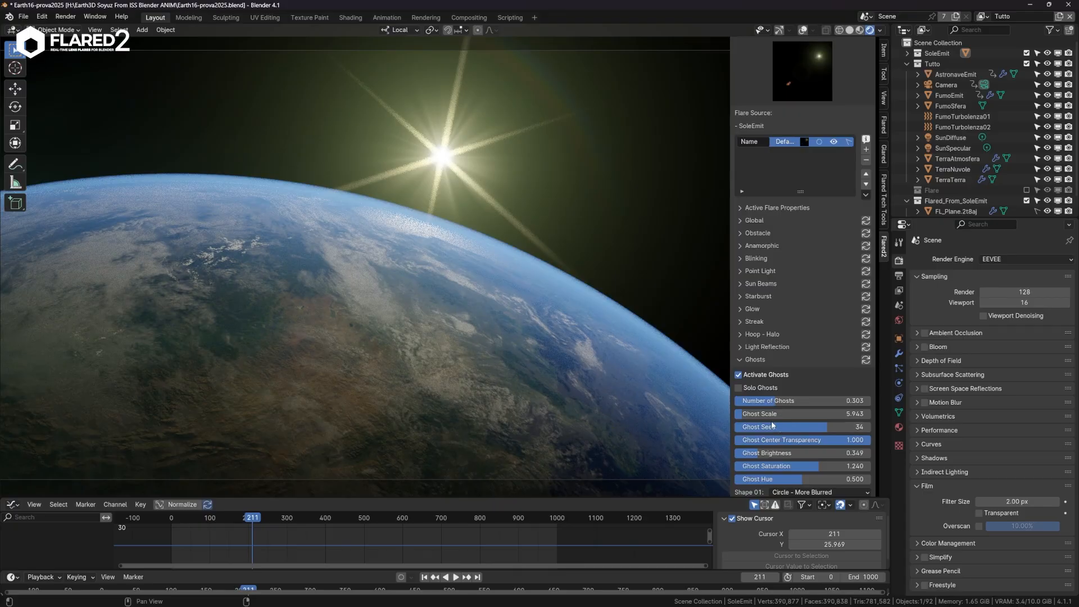
pyautogui.moveTo(773, 453); pyautogui.dragTo(871, 453)
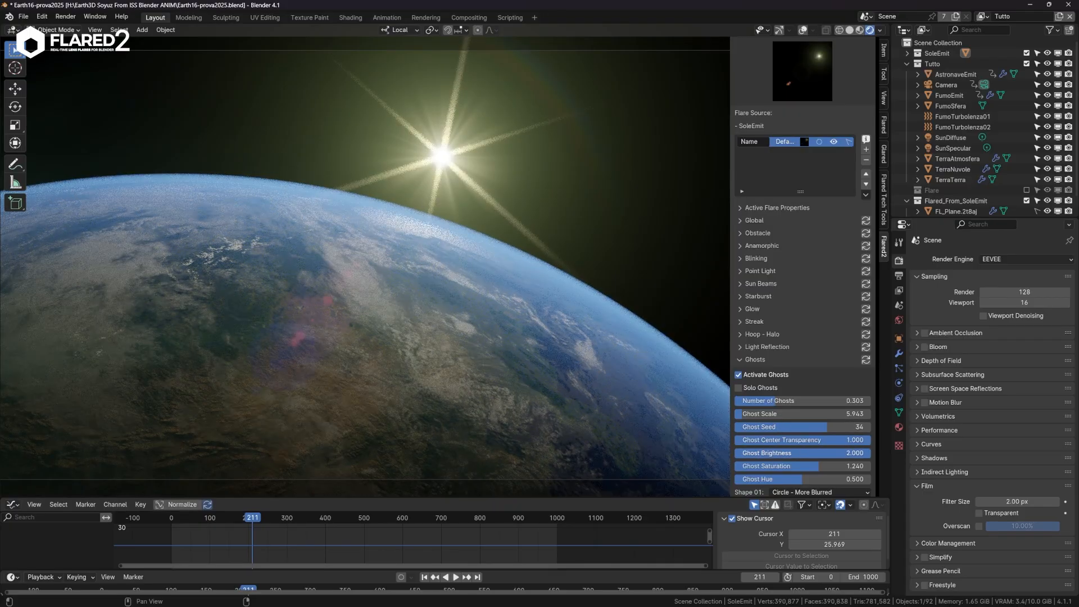
pyautogui.moveTo(250, 517); pyautogui.dragTo(251, 471)
pyautogui.click(456, 577)
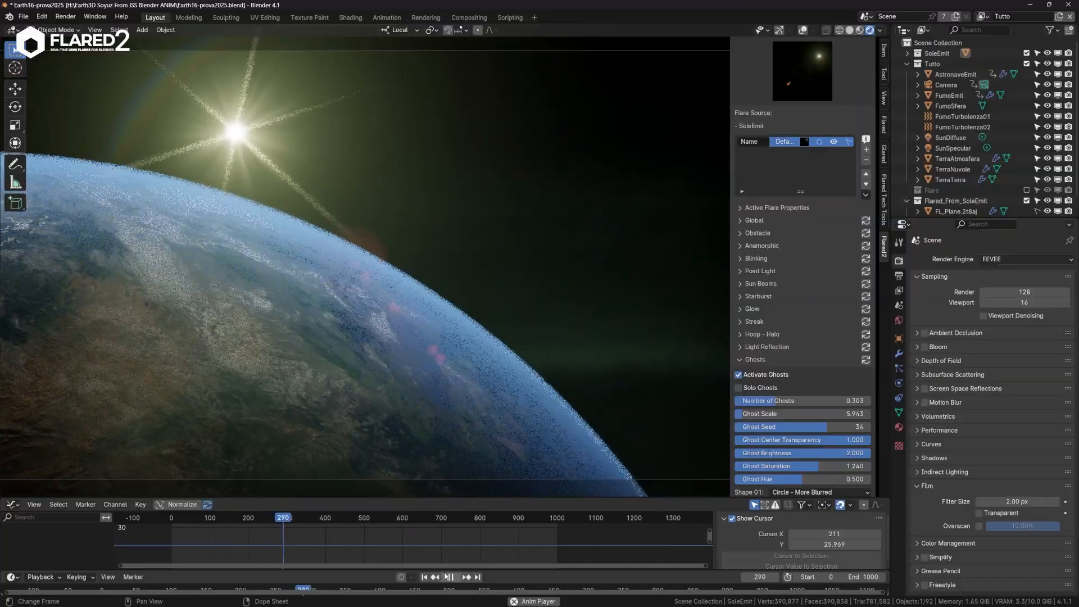
pyautogui.click(448, 577)
# Switch to the reference video and replay the part around 0:11 to 0:12 to study the sun's flare, pausing at 0:12.
pyautogui.hotkey('alt', 'Tab')
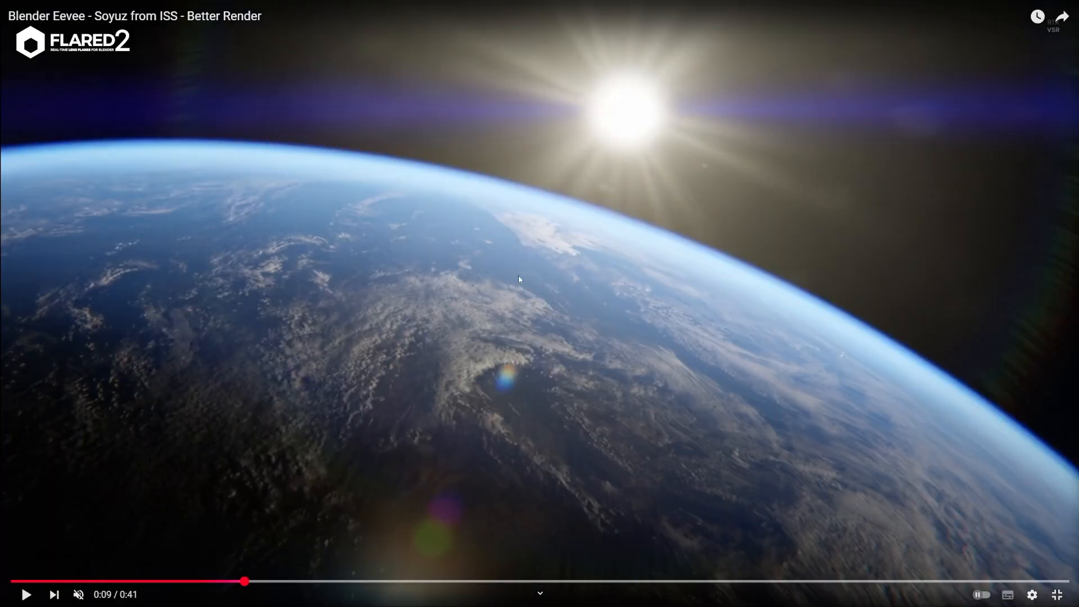
pyautogui.click(520, 281)
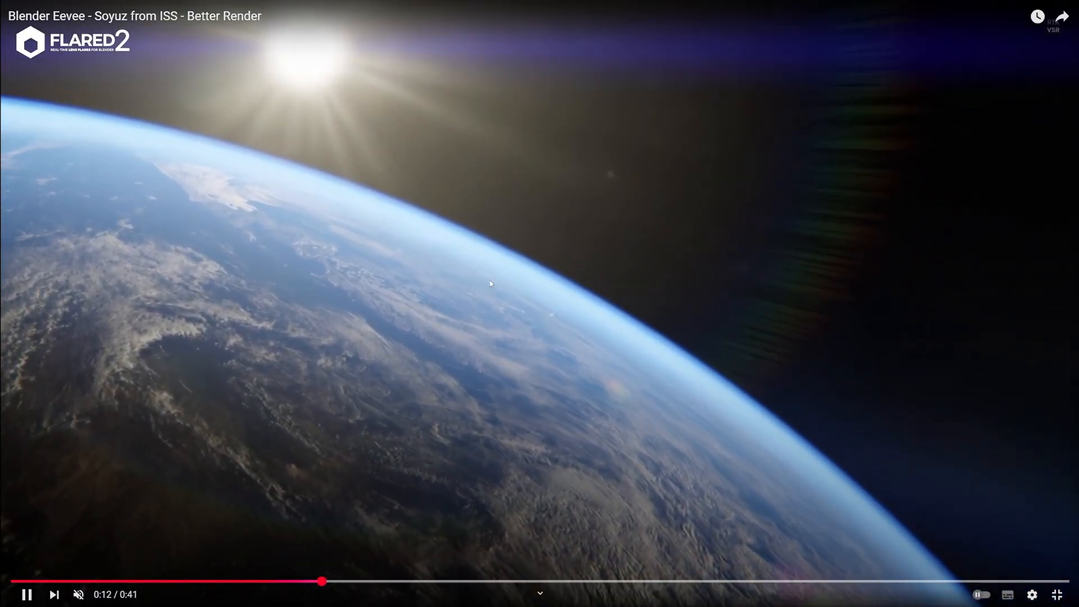
pyautogui.click(967, 157)
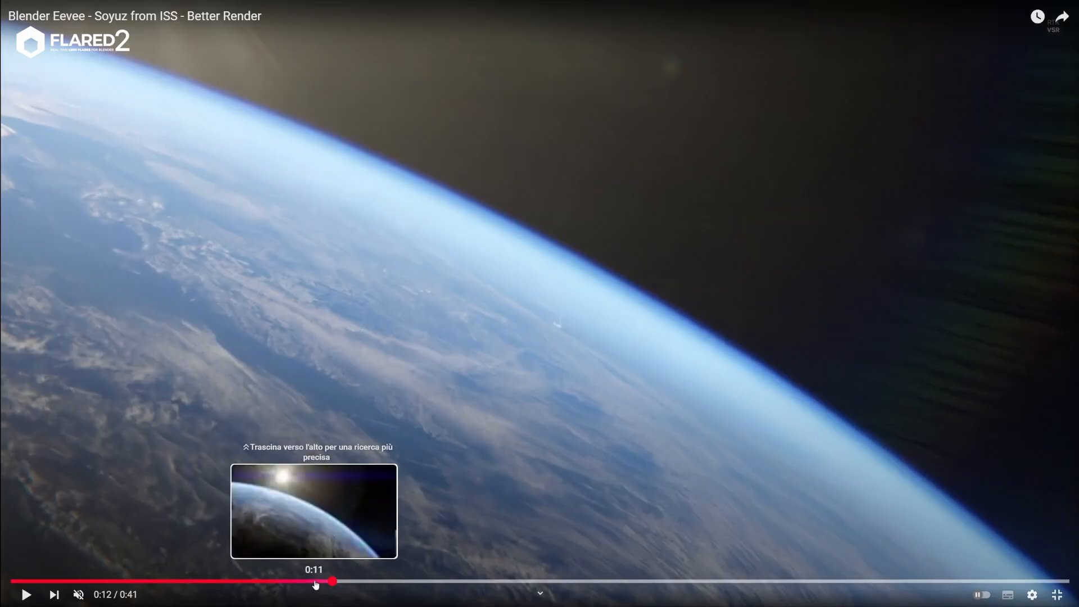
pyautogui.moveTo(313, 582); pyautogui.dragTo(302, 582)
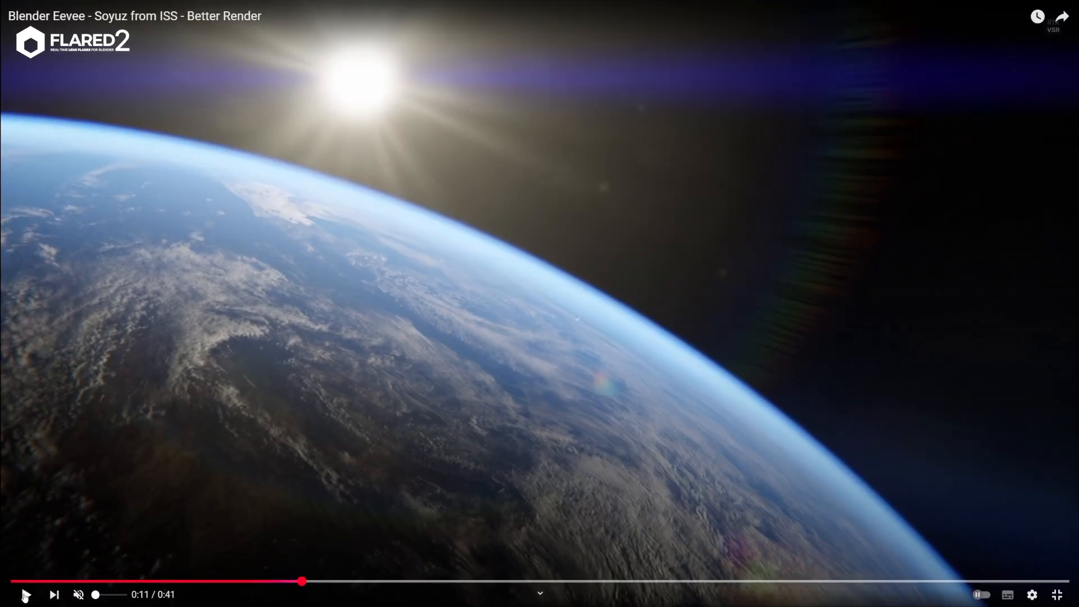
pyautogui.click(25, 595)
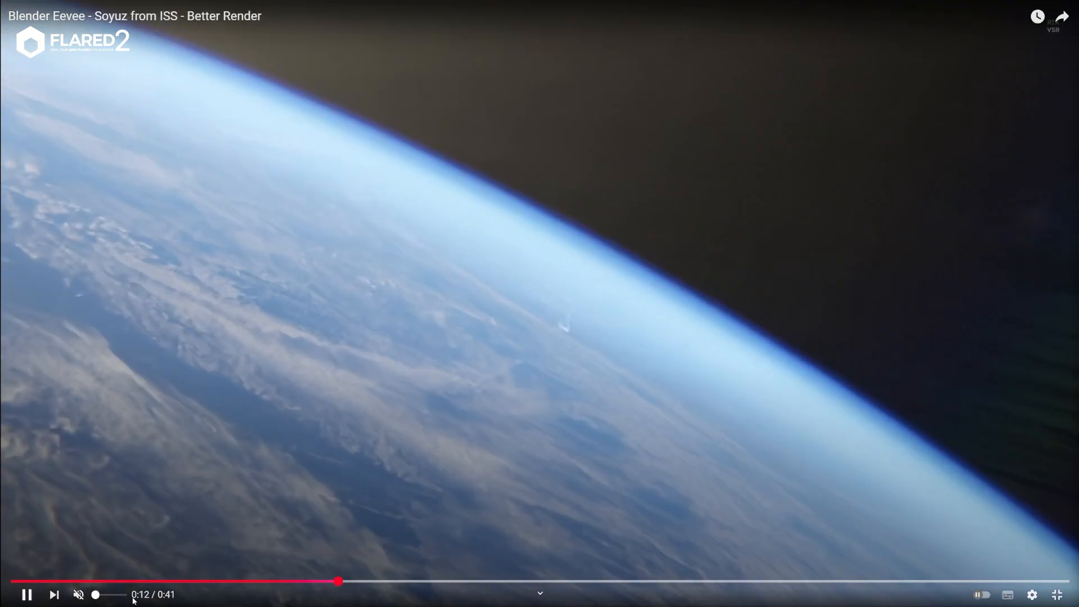
pyautogui.click(296, 582)
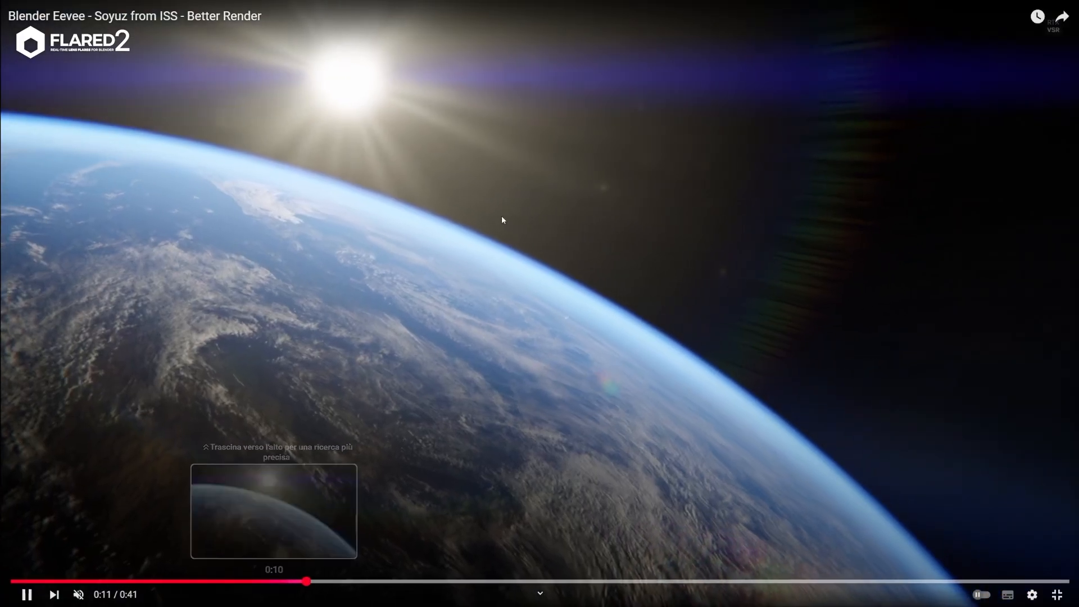
pyautogui.click(393, 161)
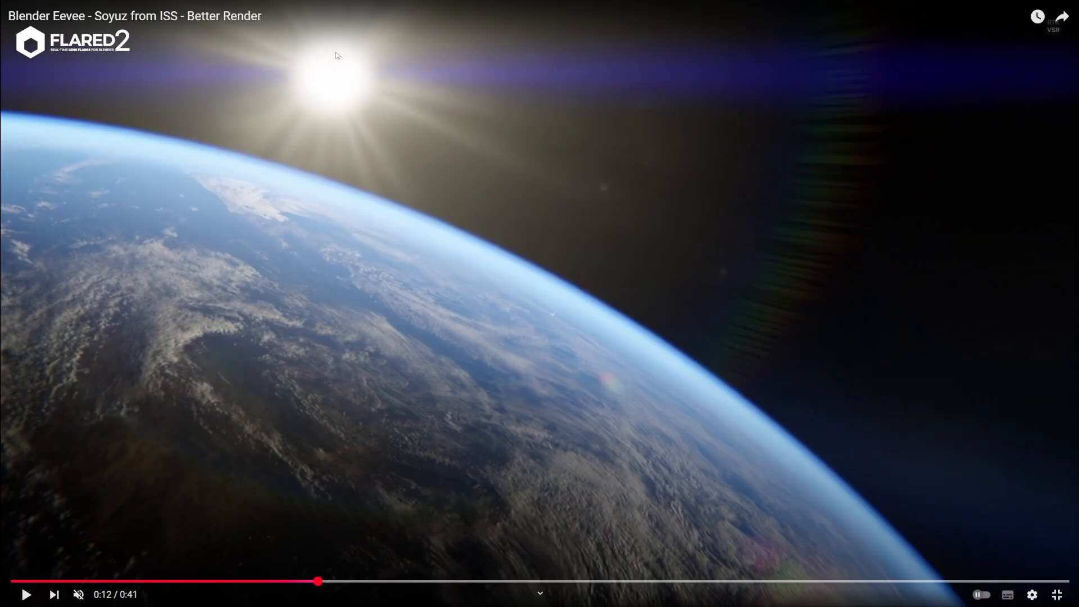
# Switch back to Blender, inspect the Compositing node tree and return to the Layout workspace.
pyautogui.hotkey('alt', 'Tab')
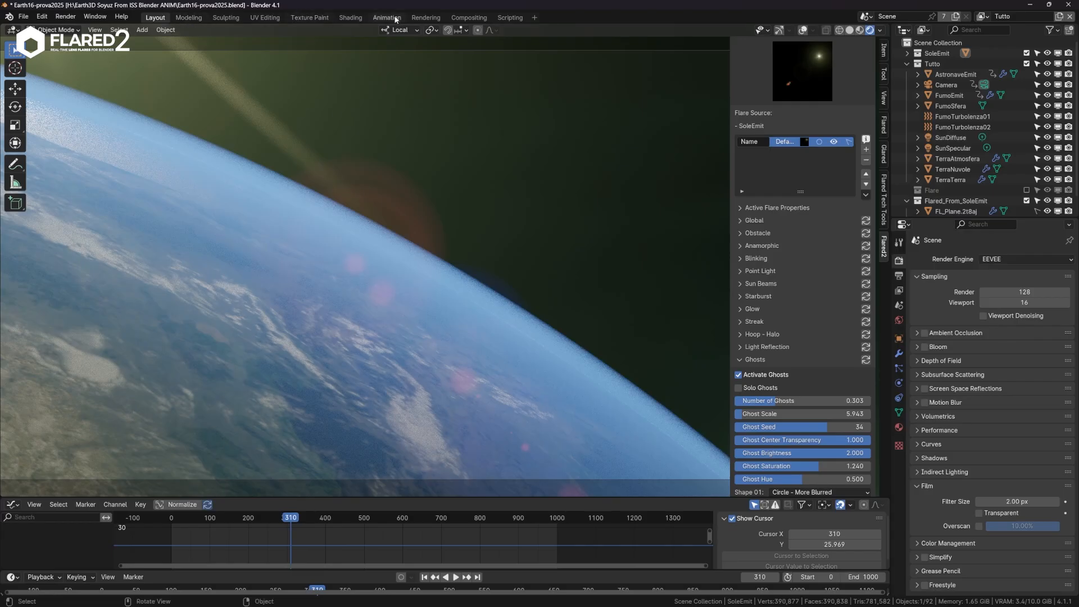
pyautogui.click(461, 18)
pyautogui.moveTo(257, 164); pyautogui.dragTo(275, 145, button='middle')
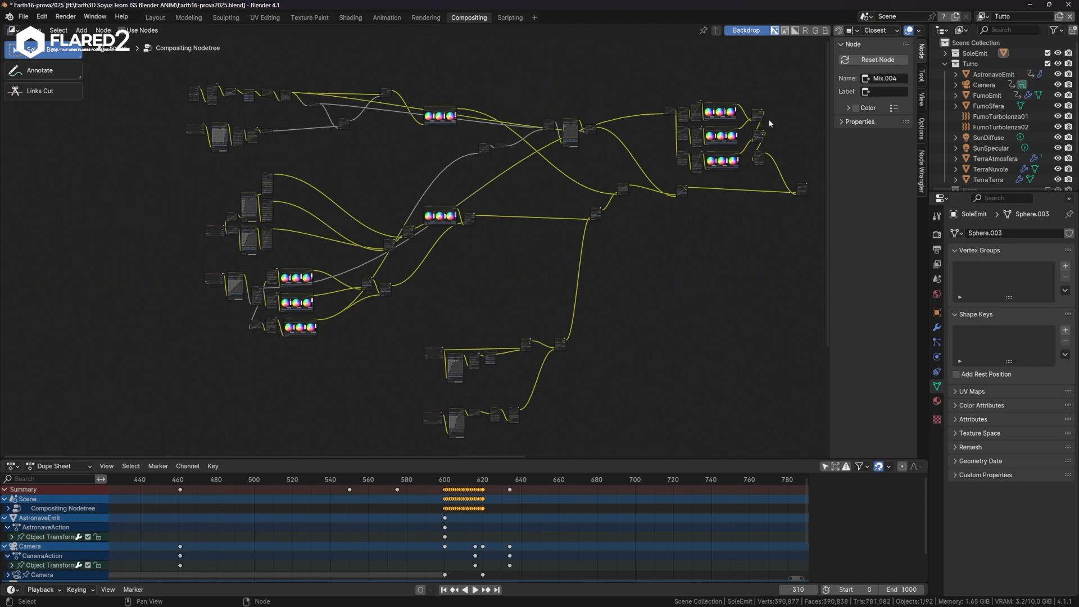
pyautogui.click(155, 18)
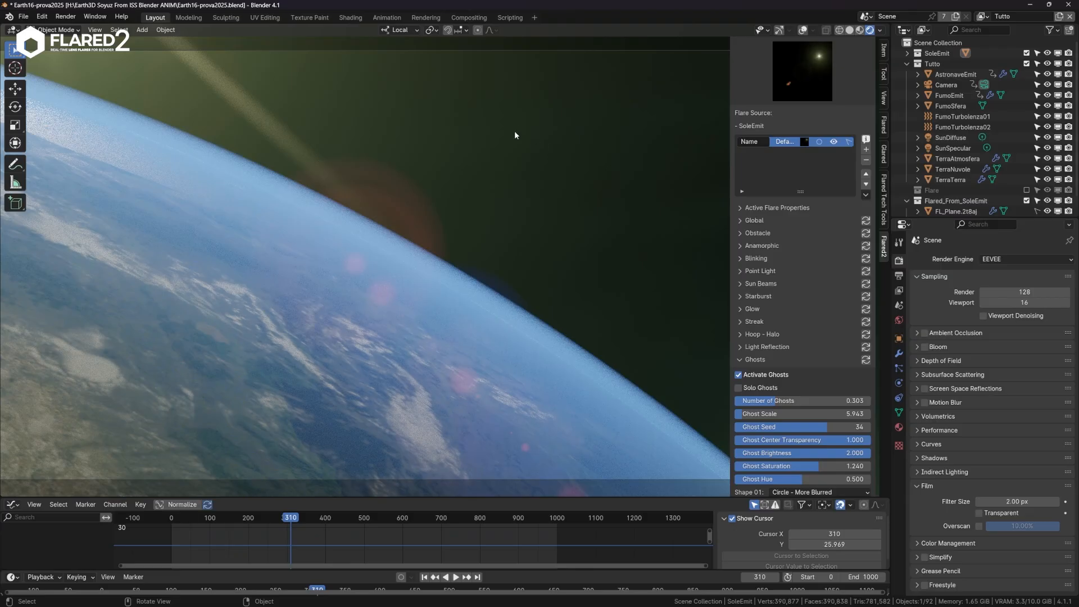
# Fit the camera view, play the animation from frame 0 to review the flare, and go to frame 188.
pyautogui.press('KP_0')
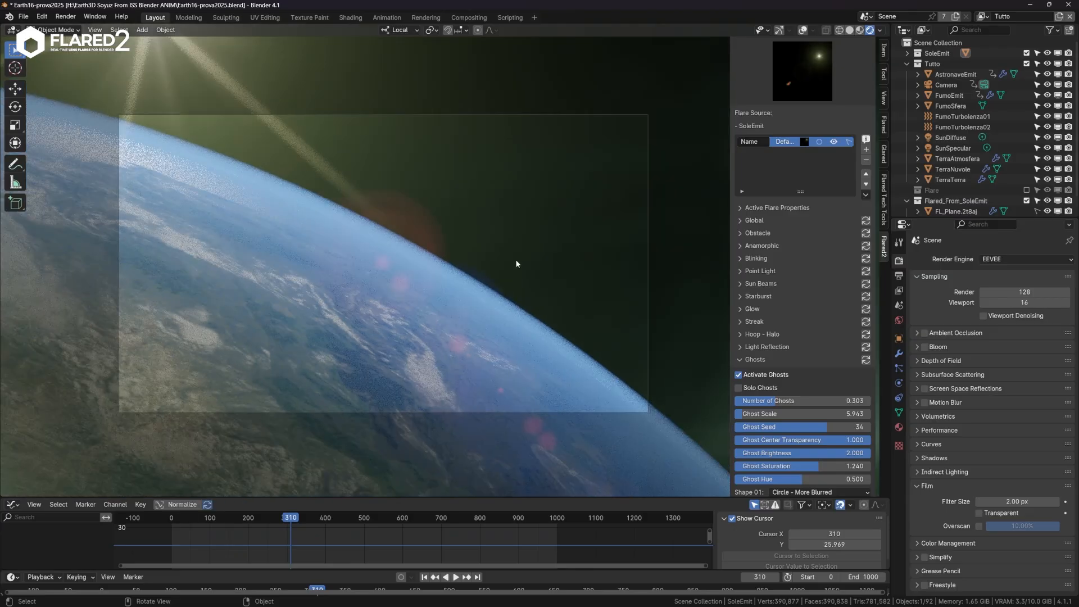
pyautogui.press('Home')
pyautogui.moveTo(290, 519); pyautogui.dragTo(217, 484)
pyautogui.press('space')
pyautogui.press('space')
pyautogui.click(424, 577)
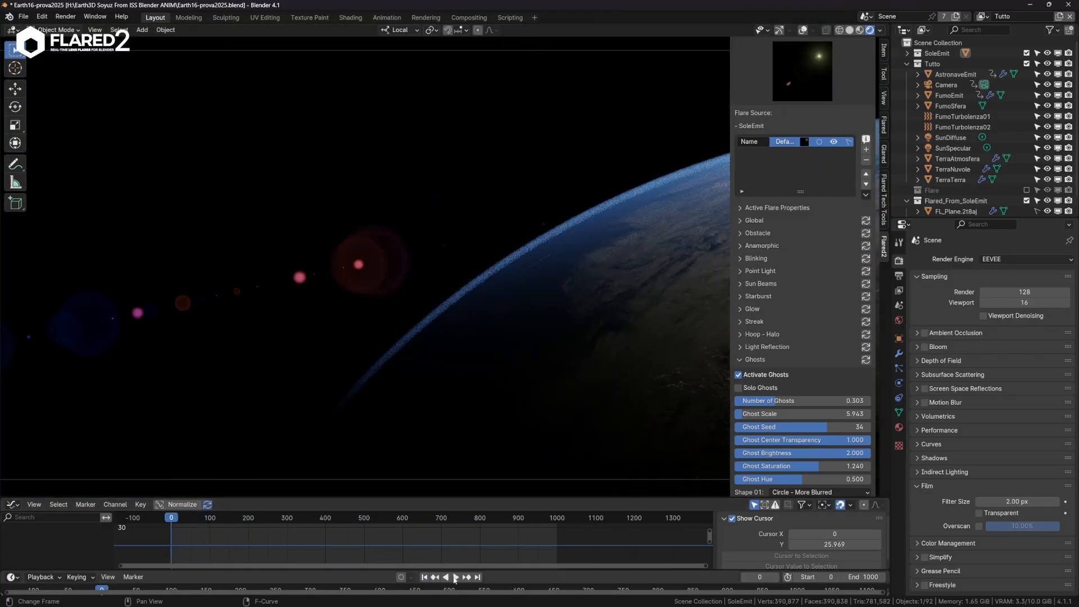
pyautogui.click(456, 577)
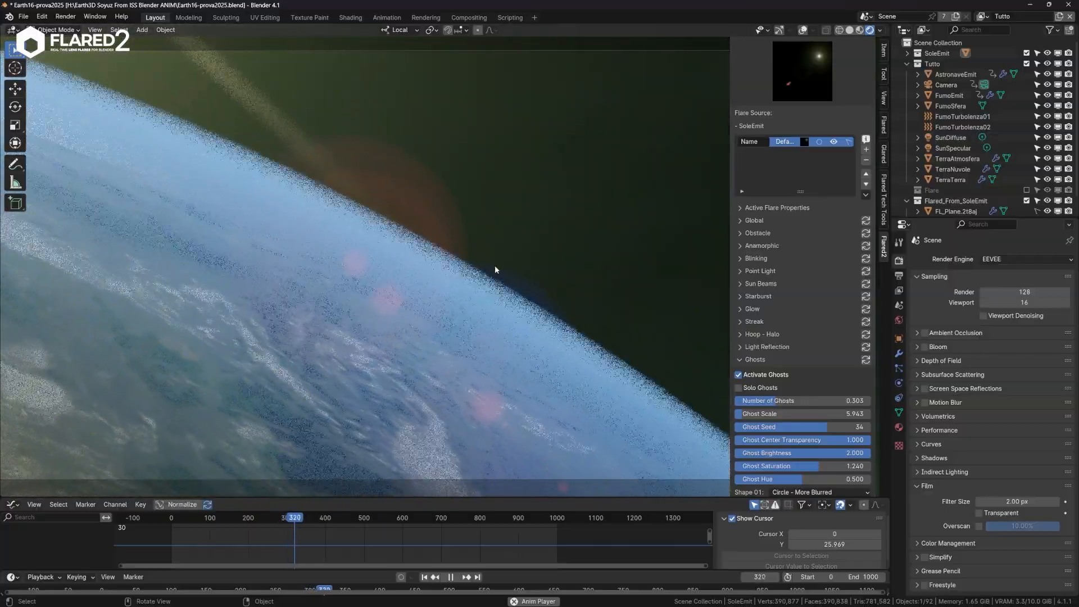
pyautogui.click(451, 578)
pyautogui.moveTo(267, 518); pyautogui.dragTo(244, 518)
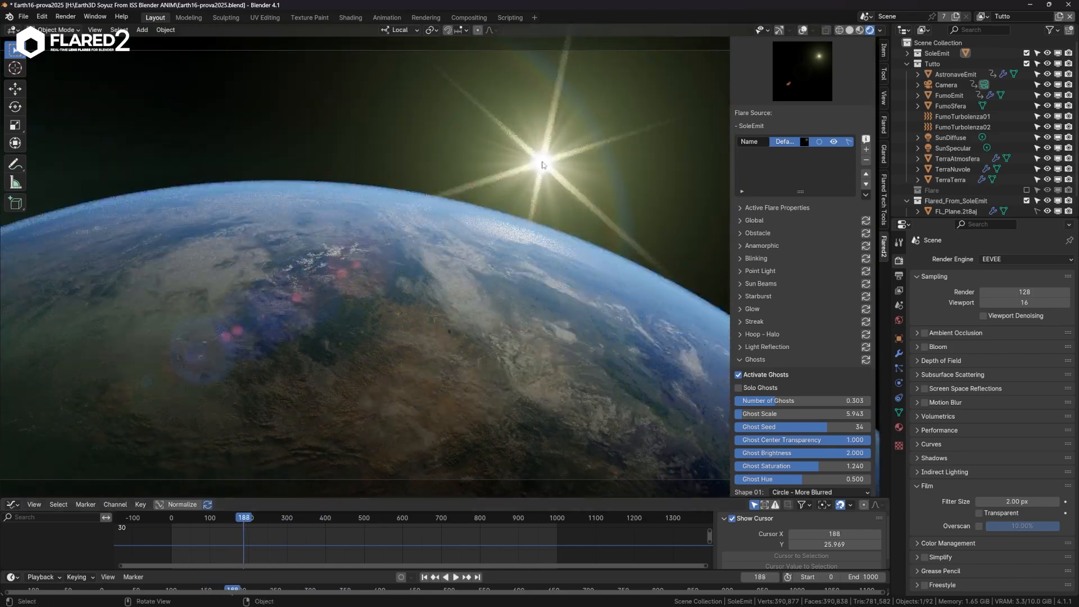
# Replace the existing flare on SoleEmit with the Default_50 preset and play the animation to review it.
pyautogui.scroll(5, 809, 77)
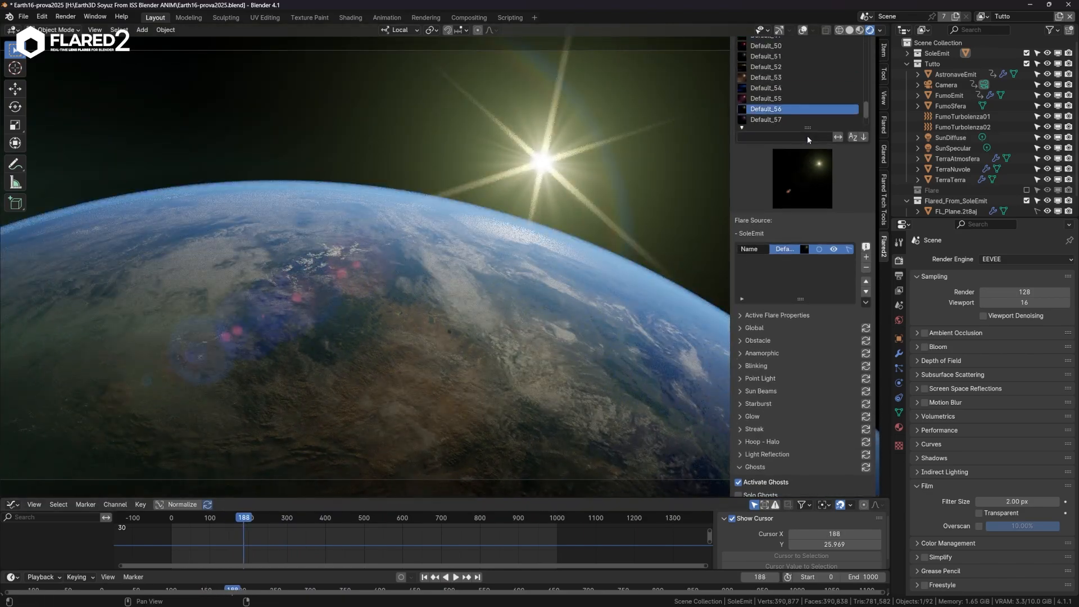
pyautogui.scroll(3, 808, 138)
pyautogui.click(759, 91)
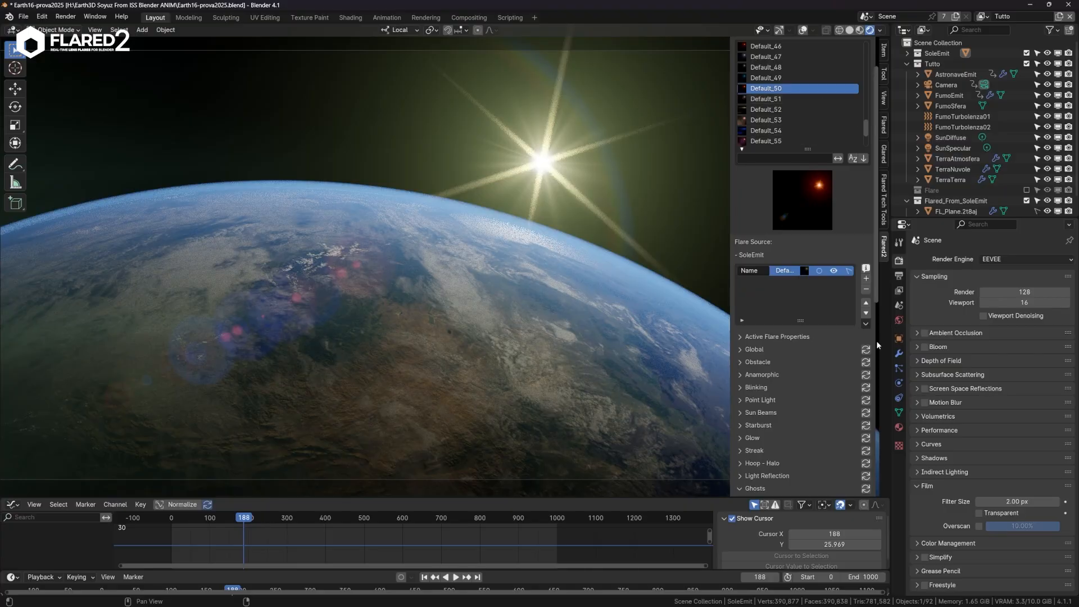
pyautogui.click(865, 280)
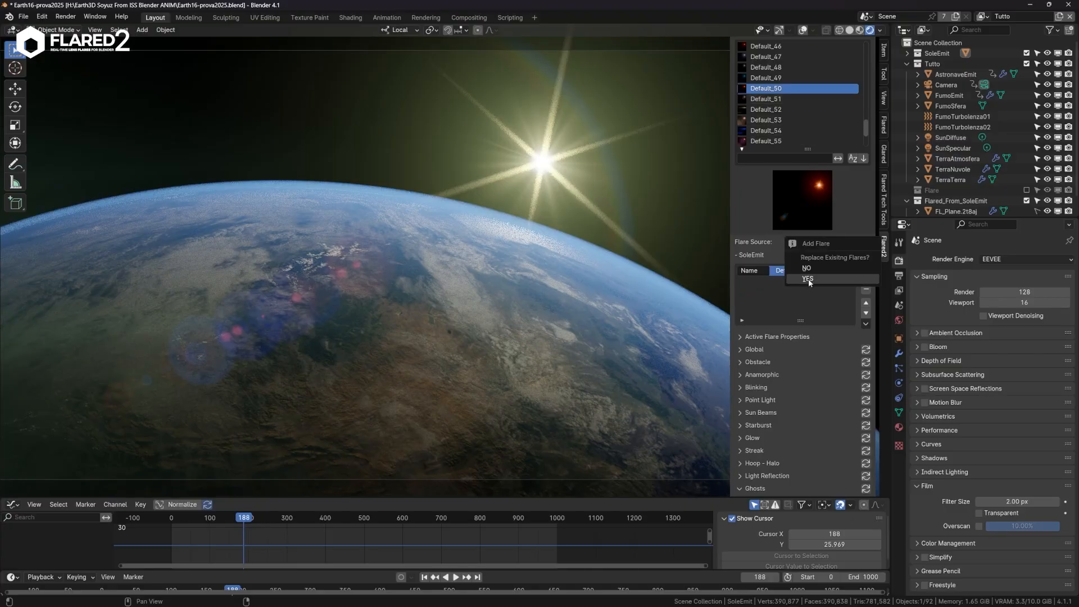
pyautogui.click(808, 279)
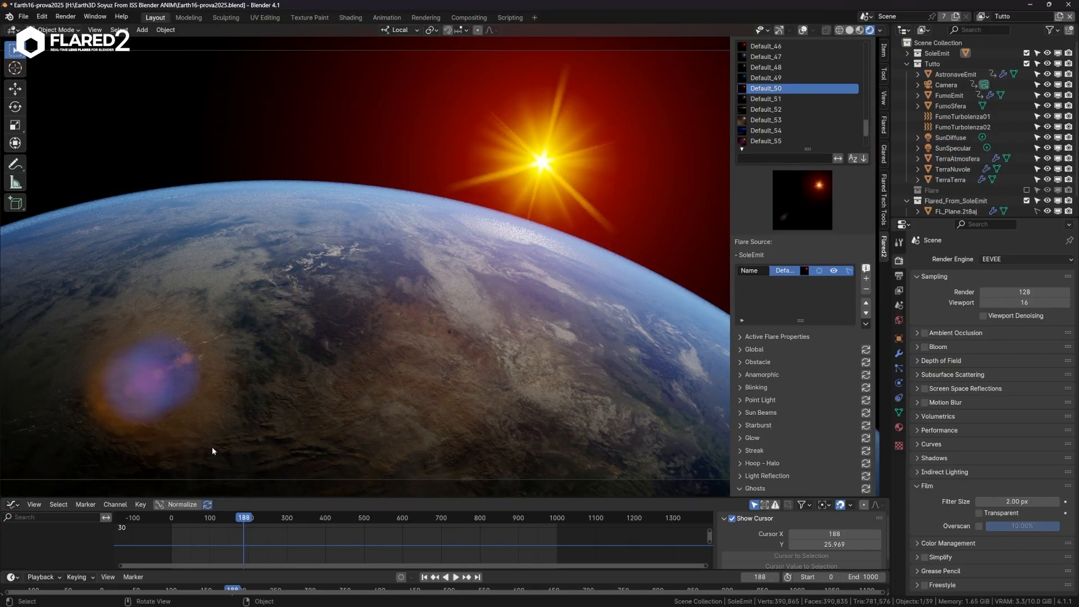
pyautogui.press('space')
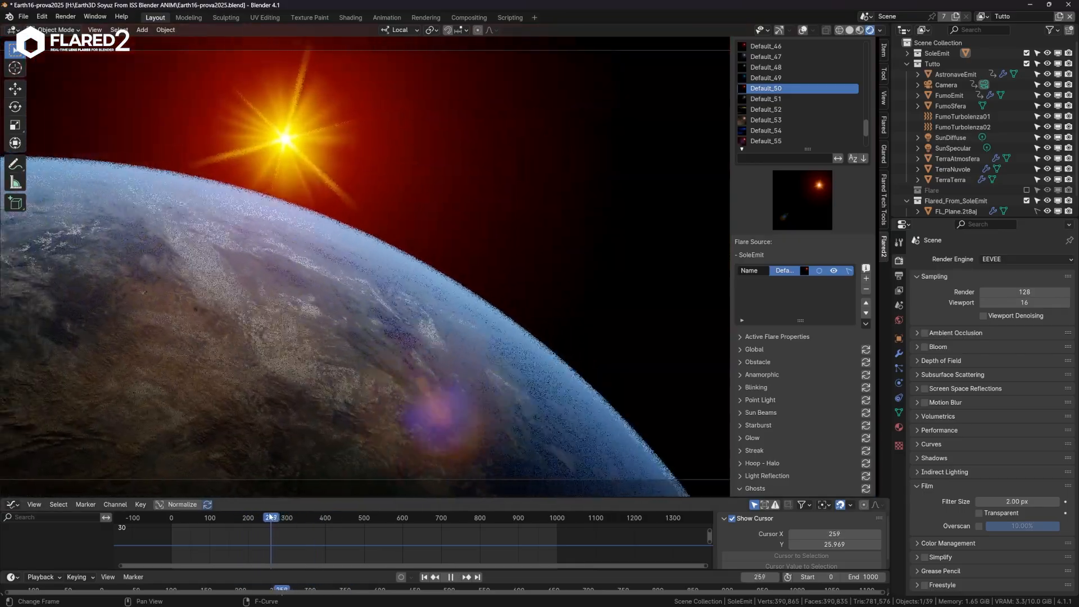
pyautogui.press('space')
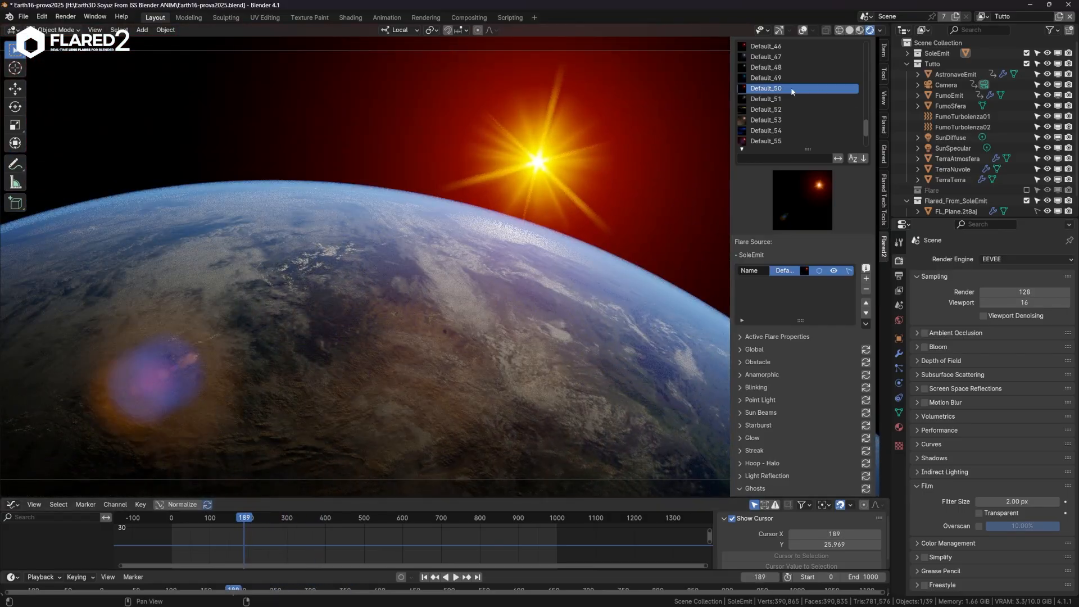
# Replace the existing flare on SoleEmit with the Default_49 preset and view it at frame 232.
pyautogui.click(770, 79)
pyautogui.click(866, 279)
pyautogui.click(837, 276)
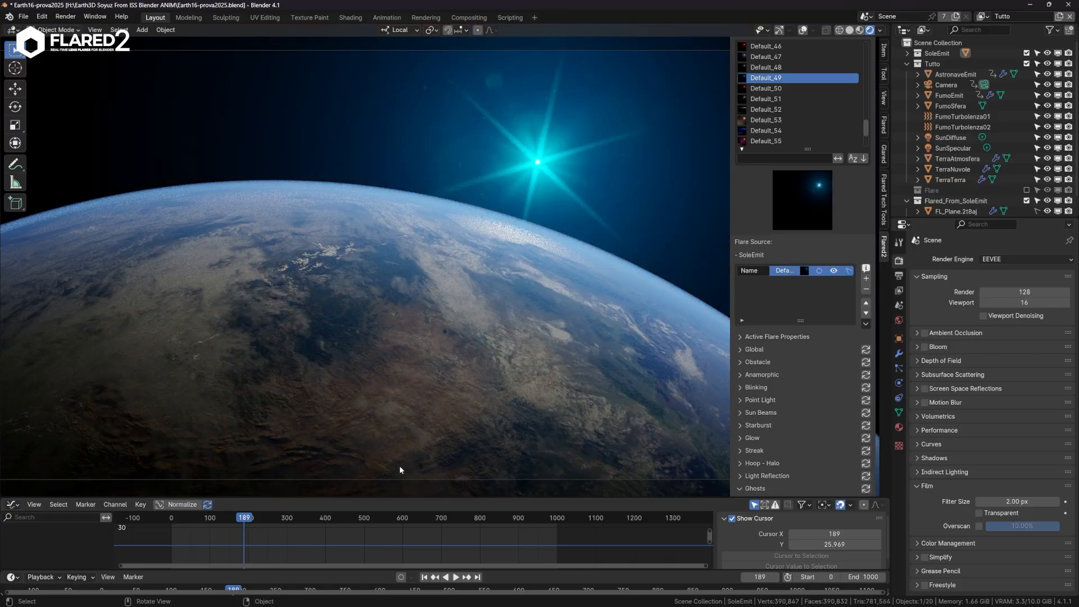
pyautogui.moveTo(244, 524)
pyautogui.mouseDown()
pyautogui.moveTo(405, 512)
pyautogui.moveTo(264, 506)
pyautogui.moveTo(239, 518)
pyautogui.moveTo(285, 517)
pyautogui.moveTo(260, 517)
pyautogui.mouseUp()
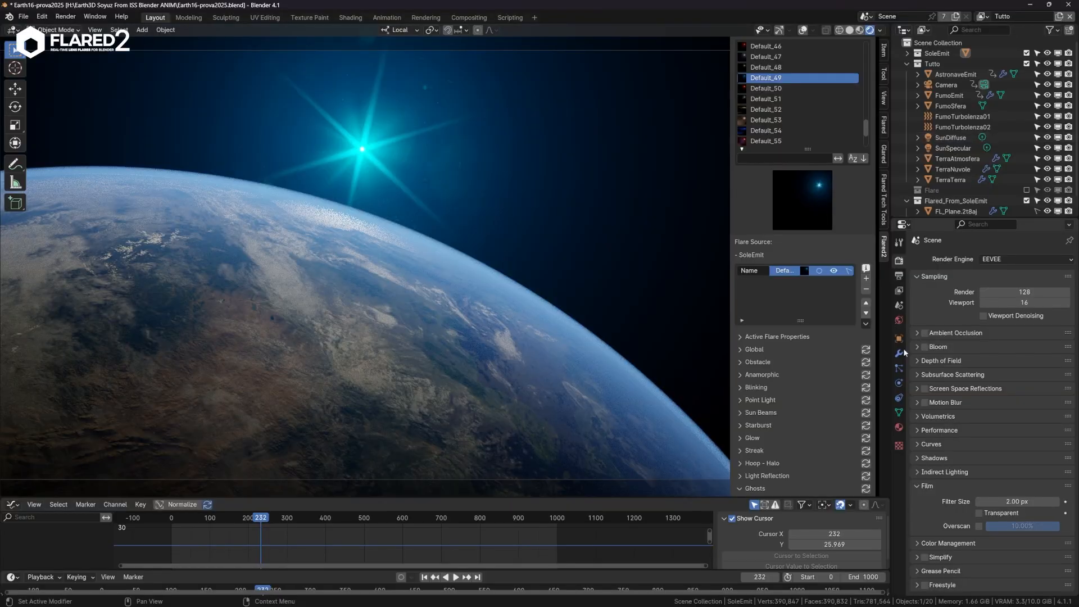
# Collapse the Ghosts settings of the SoleEmit flare, expand its Lens Dirt settings and go to frame 220.
pyautogui.scroll(-7, 755, 298)
pyautogui.click(755, 295)
pyautogui.scroll(-1, 755, 298)
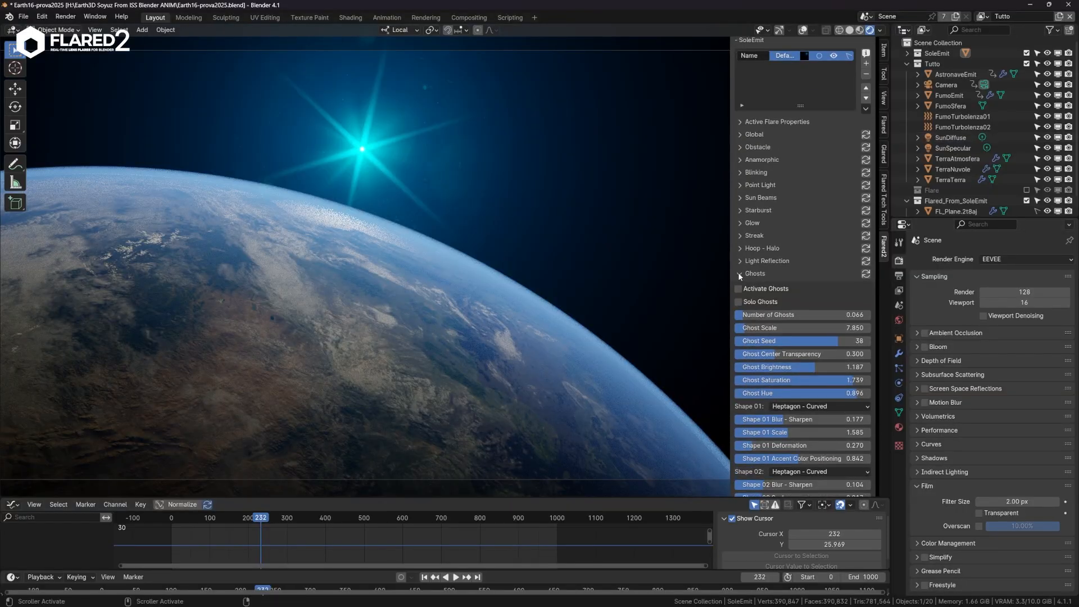
pyautogui.click(739, 274)
pyautogui.click(750, 474)
pyautogui.scroll(-4, 779, 466)
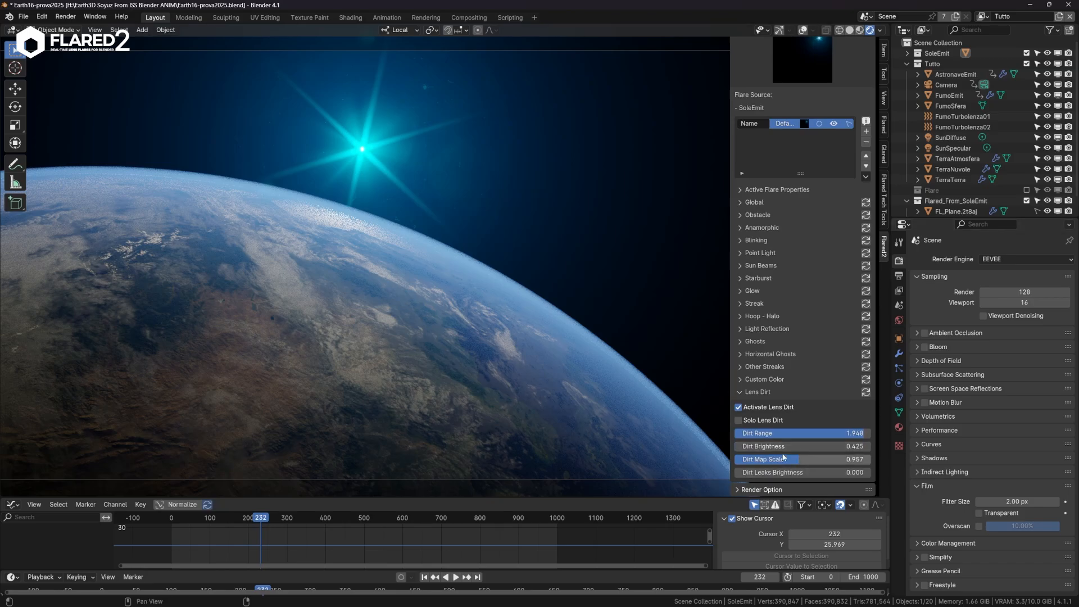
pyautogui.moveTo(266, 520)
pyautogui.mouseDown()
pyautogui.moveTo(241, 519)
pyautogui.moveTo(256, 518)
pyautogui.mouseUp()
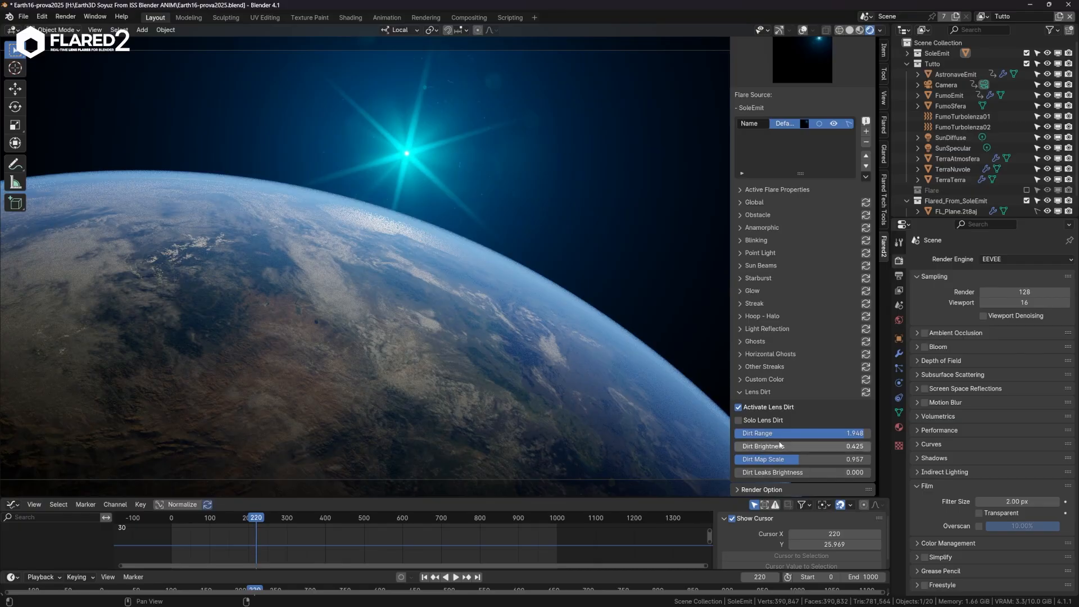
# Try a Dirt Range of 4 for the flare's lens dirt, and bring it back to 2.
pyautogui.moveTo(834, 436); pyautogui.dragTo(860, 437)
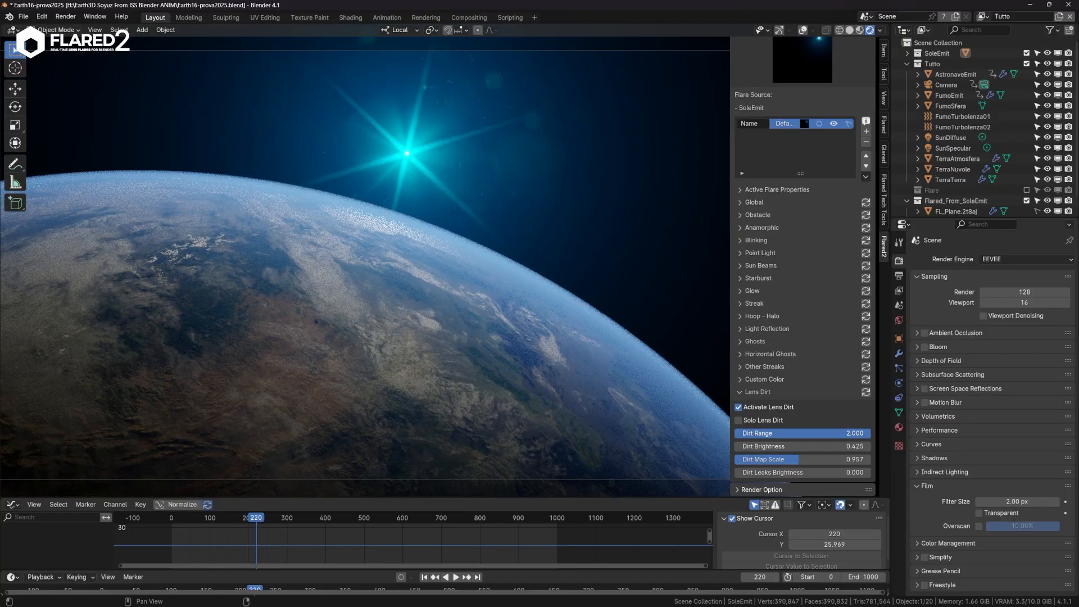
pyautogui.click(852, 433)
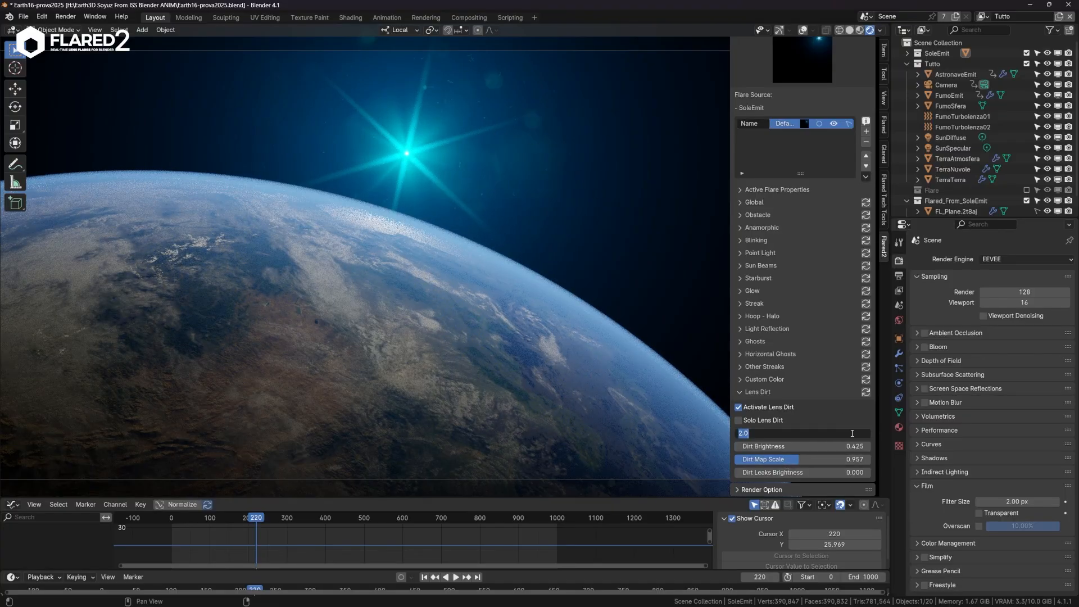
pyautogui.write('4')
pyautogui.press('Return')
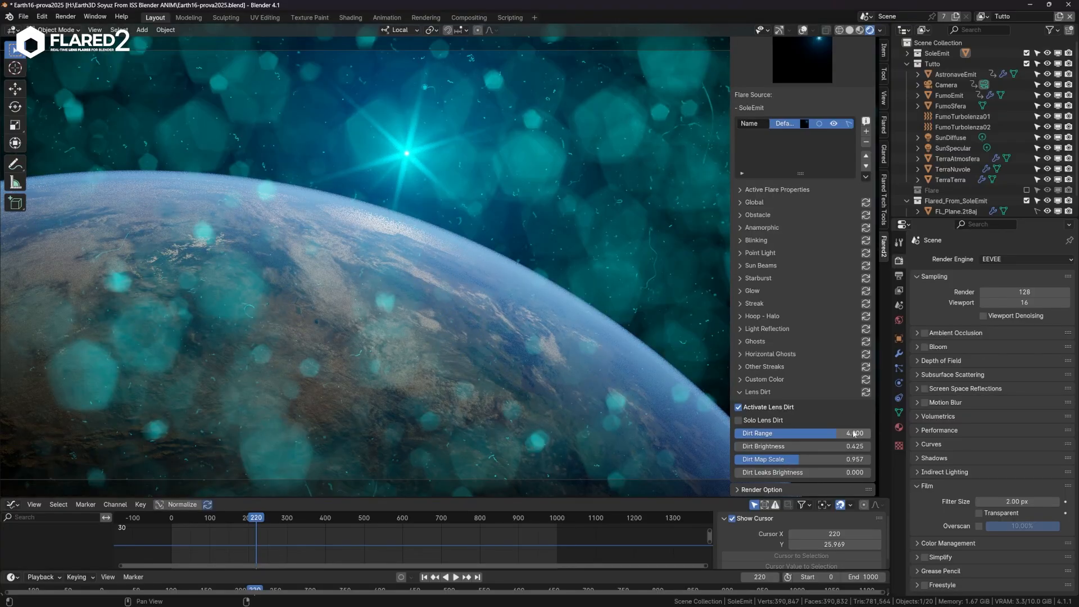
pyautogui.moveTo(829, 433); pyautogui.dragTo(764, 434)
pyautogui.click(777, 436)
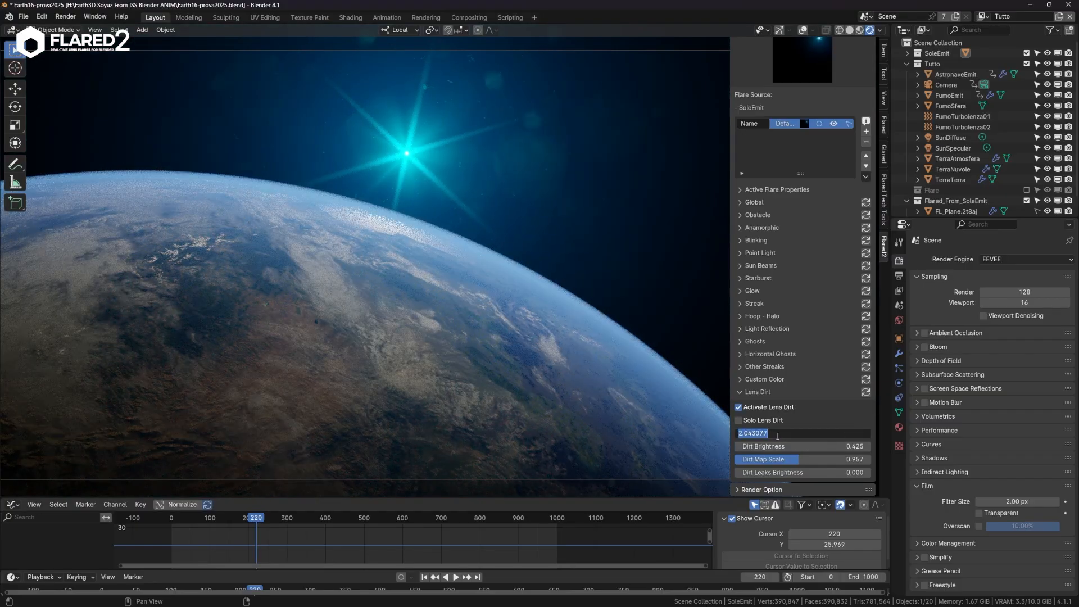
pyautogui.press('Return')
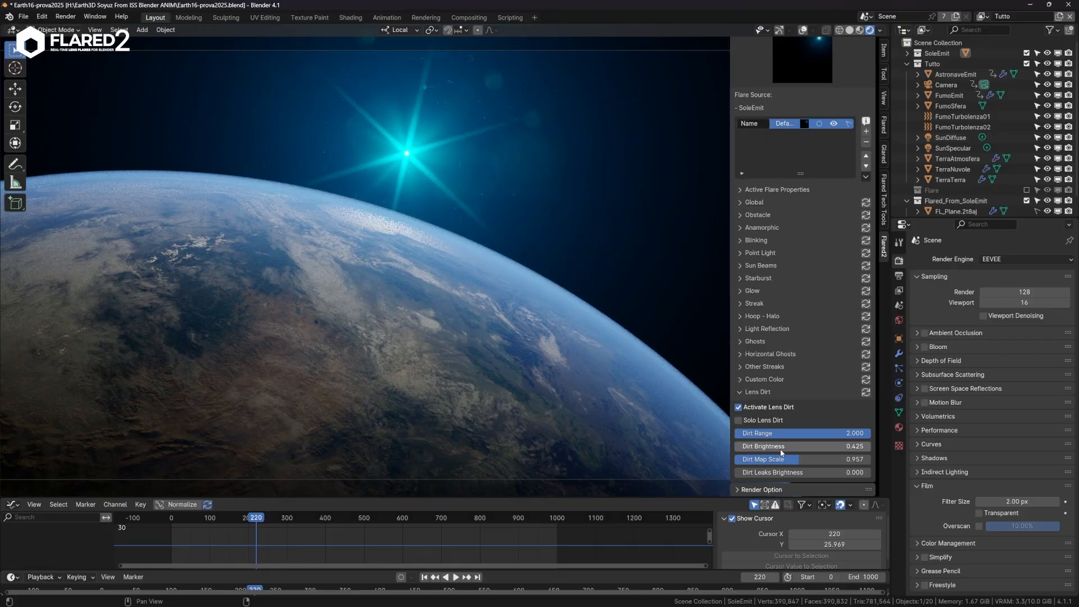
# Set Dirt Range to 1.935, Dirt Brightness to 0.672, Dirt Map Scale to 1.429 and Dirt Leaks Brightness to 0.043, reviewing the lens dirt along the animation.
pyautogui.moveTo(747, 446)
pyautogui.mouseDown()
pyautogui.moveTo(809, 446)
pyautogui.moveTo(739, 446)
pyautogui.mouseUp()
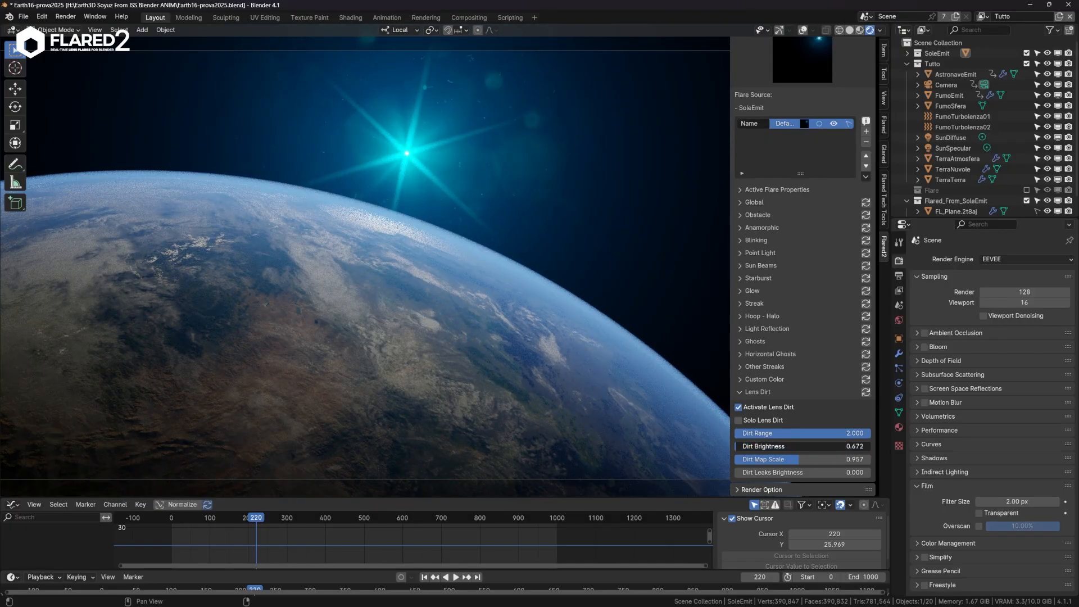
pyautogui.moveTo(770, 461); pyautogui.dragTo(830, 459)
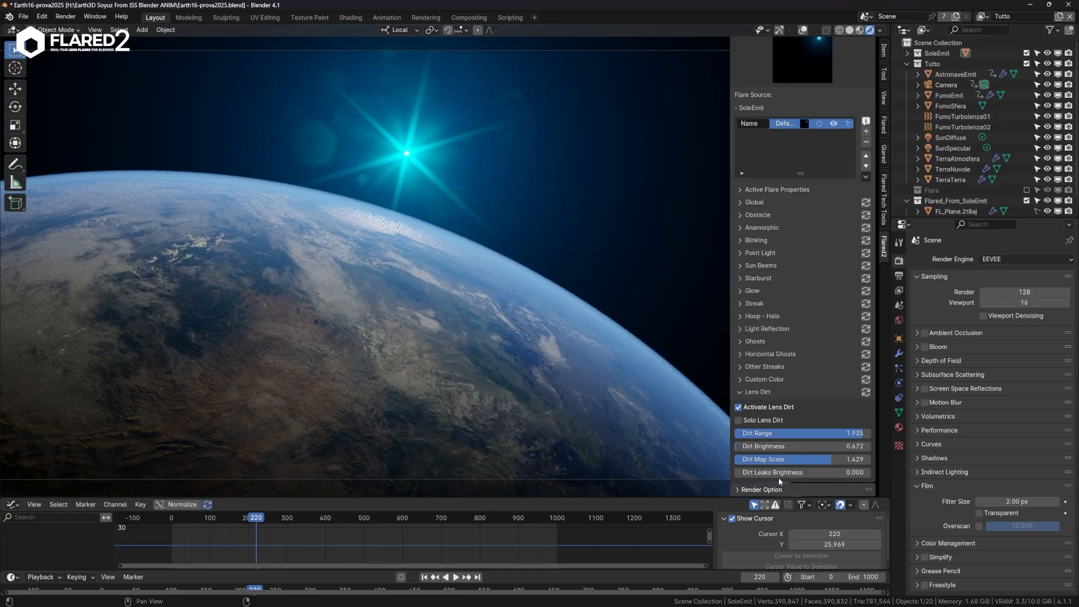
pyautogui.moveTo(786, 472); pyautogui.dragTo(803, 473)
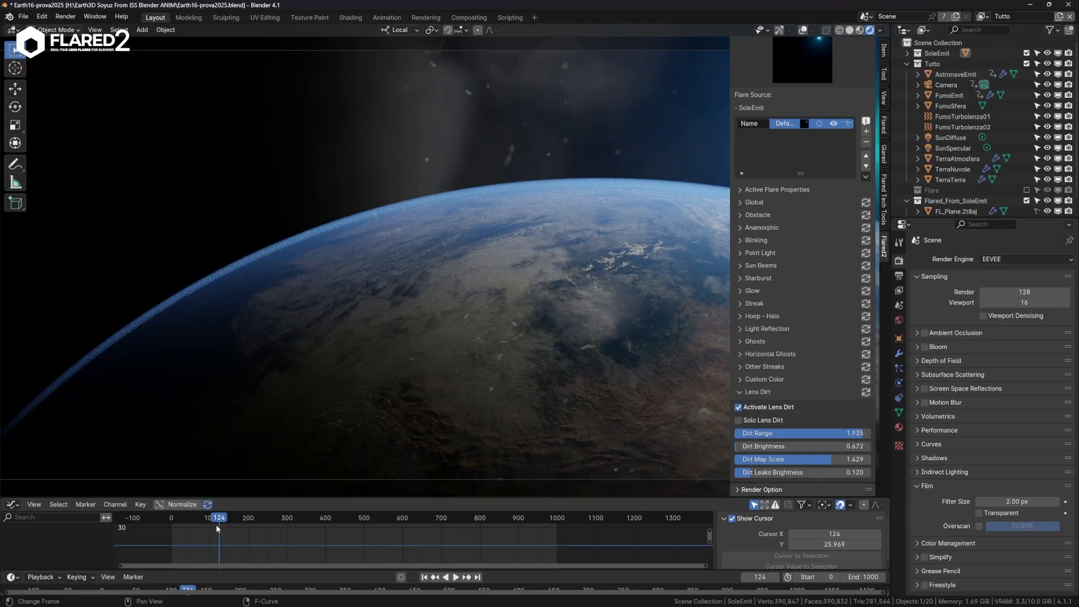
pyautogui.moveTo(220, 518); pyautogui.dragTo(228, 518)
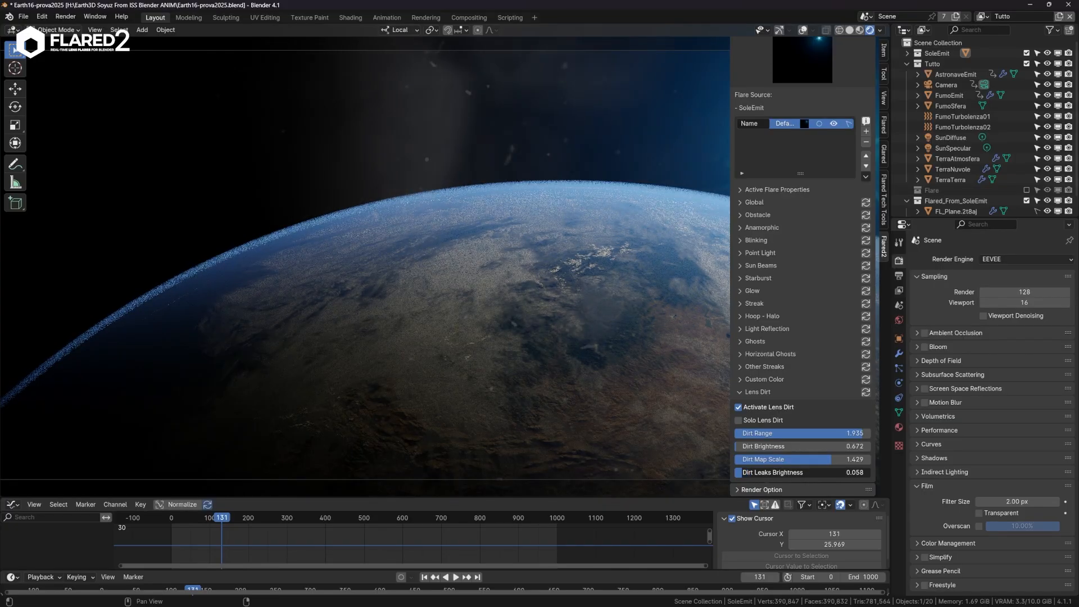
pyautogui.moveTo(740, 472); pyautogui.dragTo(740, 473)
pyautogui.moveTo(237, 520)
pyautogui.mouseDown()
pyautogui.moveTo(306, 520)
pyautogui.moveTo(208, 518)
pyautogui.moveTo(213, 505)
pyautogui.moveTo(204, 518)
pyautogui.moveTo(274, 518)
pyautogui.moveTo(237, 518)
pyautogui.mouseUp()
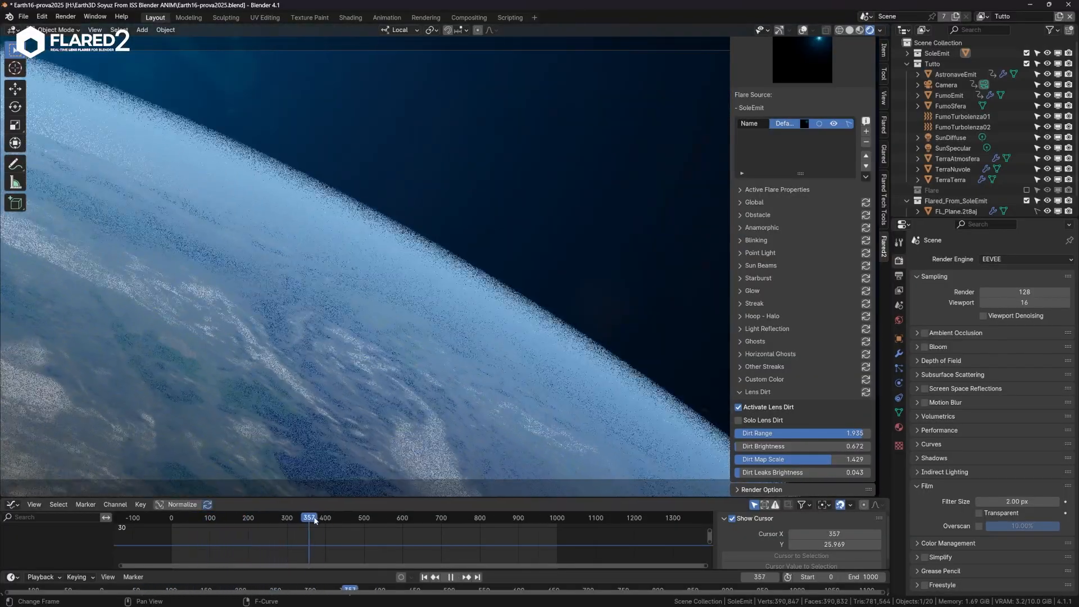
# Replace the existing flare on SoleEmit with the Default_48 preset and play the animation to review it, stopping at frame 201.
pyautogui.scroll(7, 831, 304)
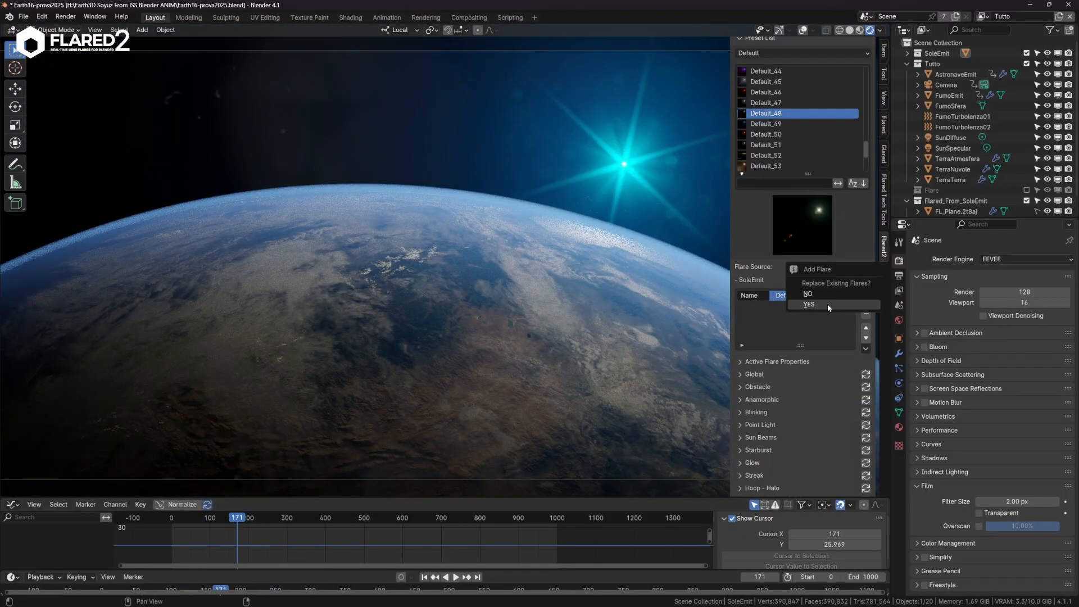
pyautogui.click(865, 304)
pyautogui.moveTo(237, 519)
pyautogui.mouseDown()
pyautogui.moveTo(320, 518)
pyautogui.moveTo(242, 512)
pyautogui.mouseUp()
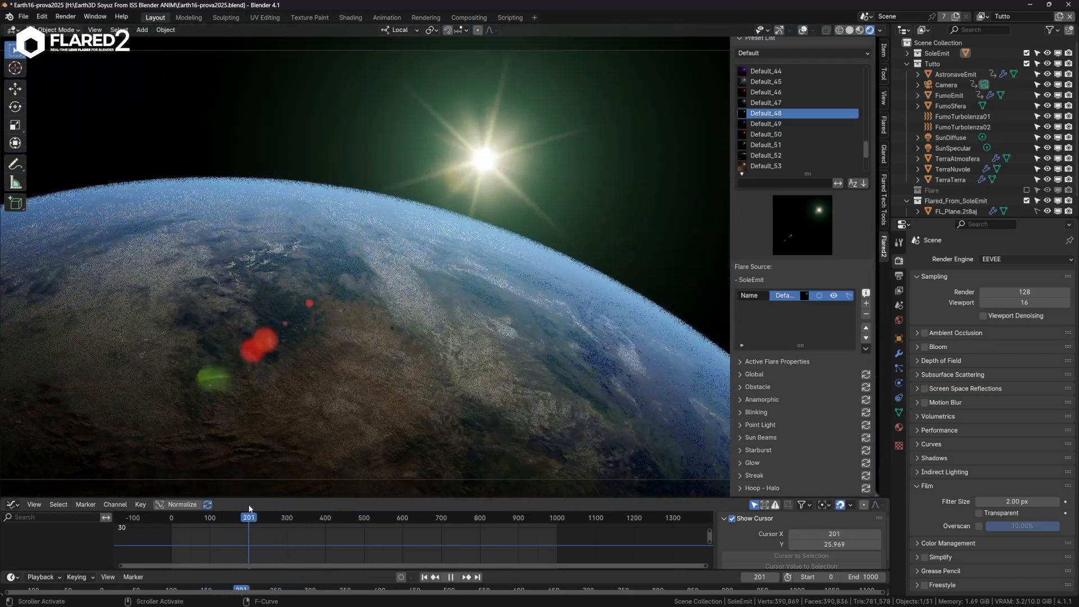
pyautogui.press('space')
# Replace the existing flare on SoleEmit with the Default_47 preset, play the animation to review it and stop at frame 267.
pyautogui.click(775, 102)
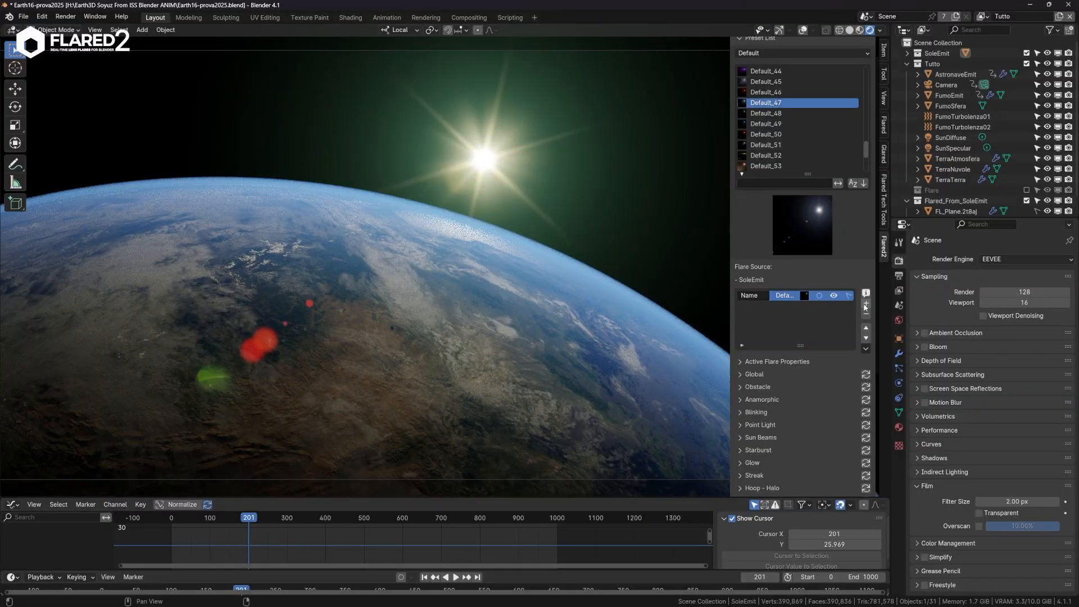
pyautogui.click(866, 304)
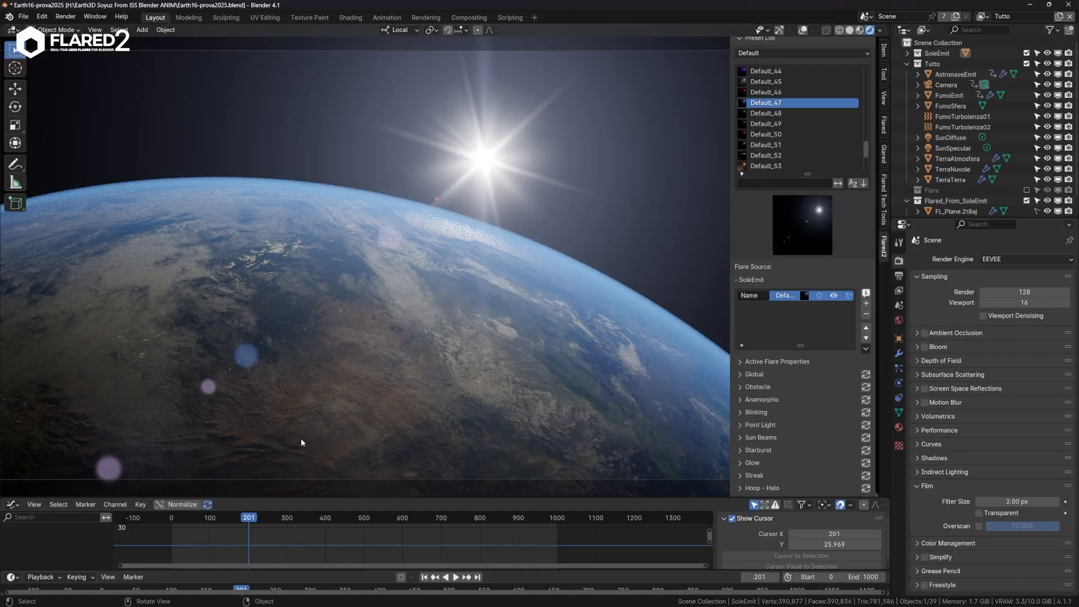
pyautogui.press('space')
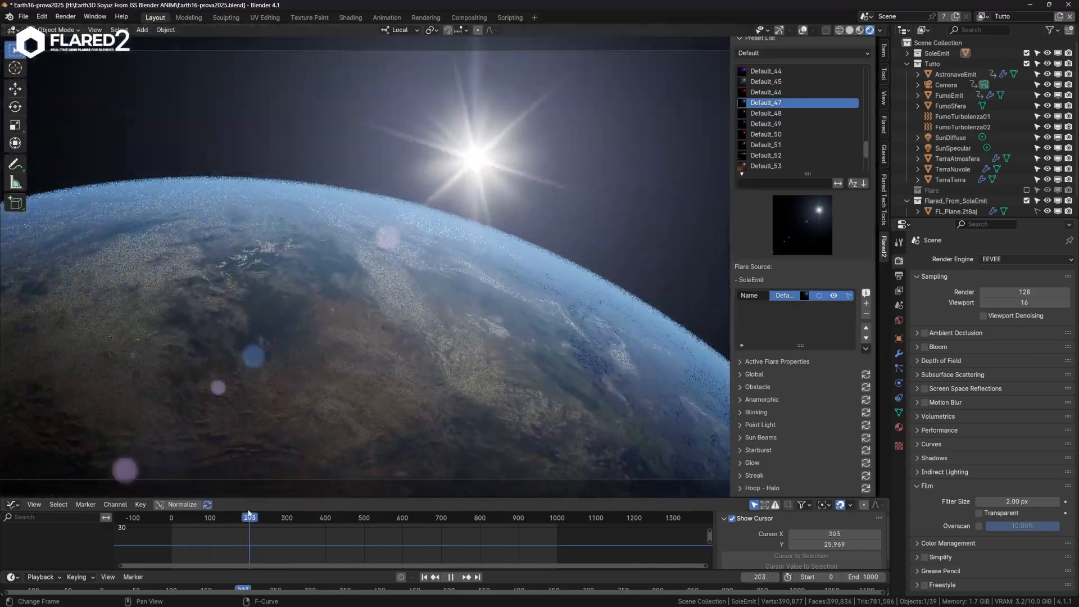
pyautogui.moveTo(249, 514); pyautogui.dragTo(275, 509)
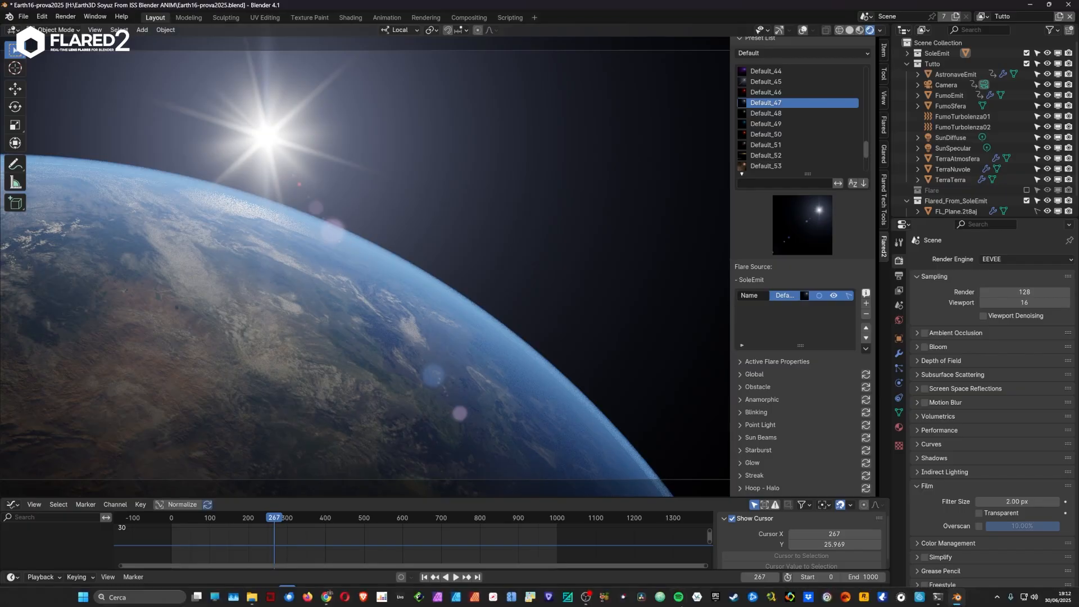
pyautogui.click(585, 597)
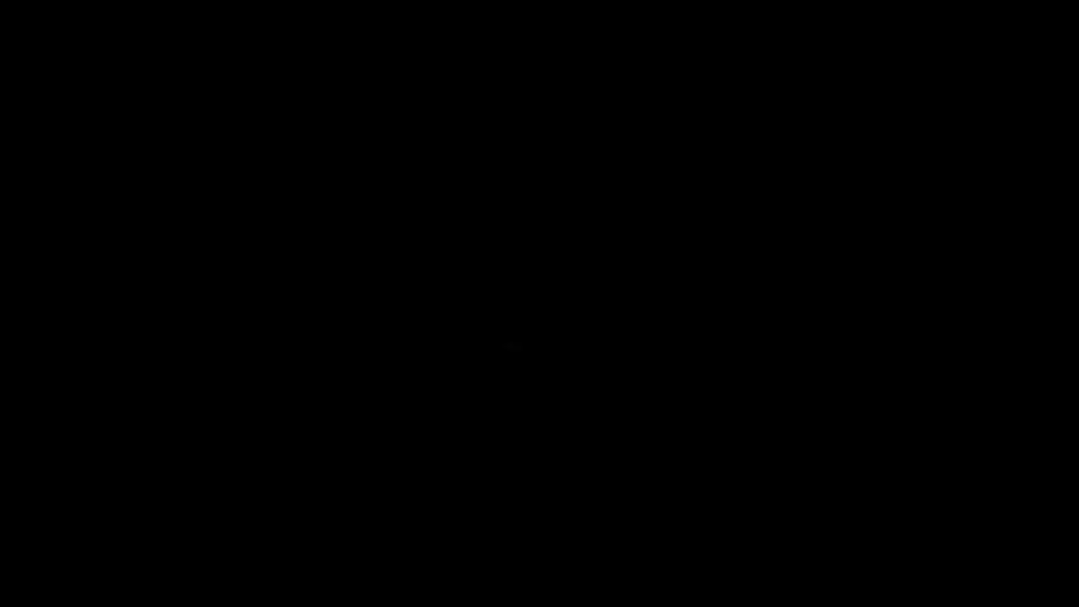